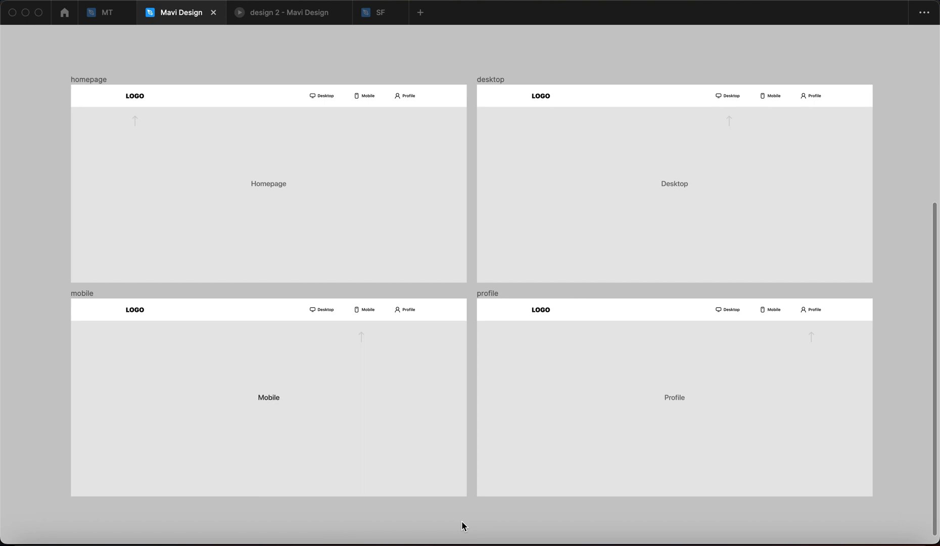
Pan across the four frames, restore the hidden editing interface and switch to prototyping
scroll(590, 367, "down", 1)
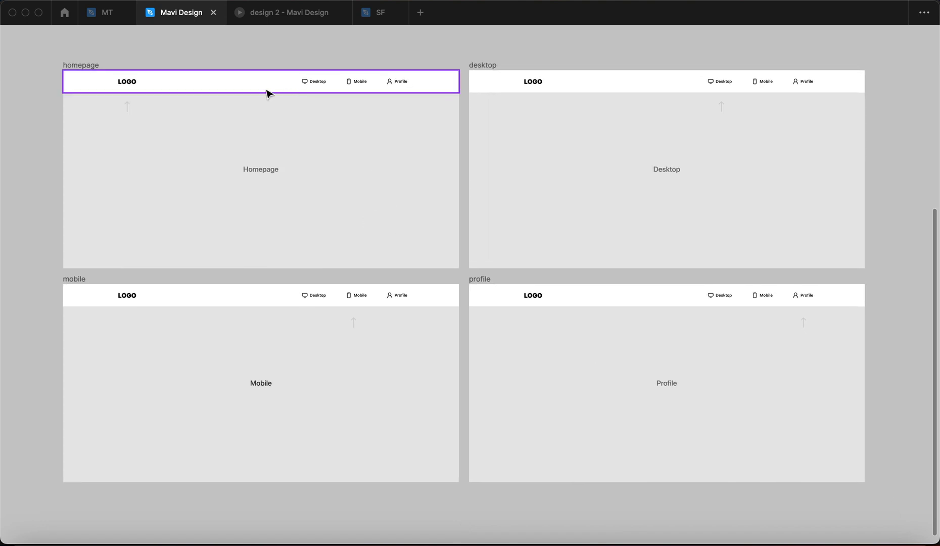
left_click(393, 125)
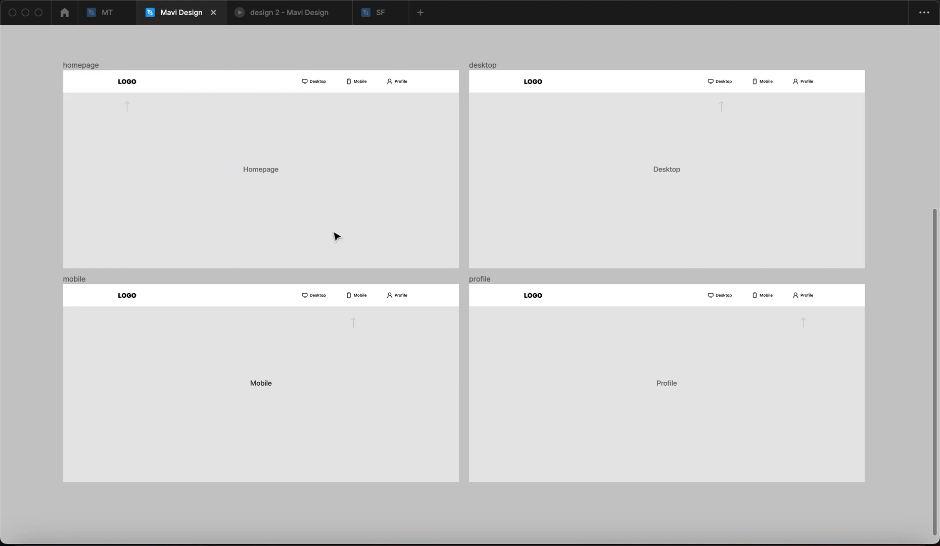
left_click(577, 374)
left_click(348, 207)
scroll(126, 114, "up", 3)
scroll(129, 119, "down", 2)
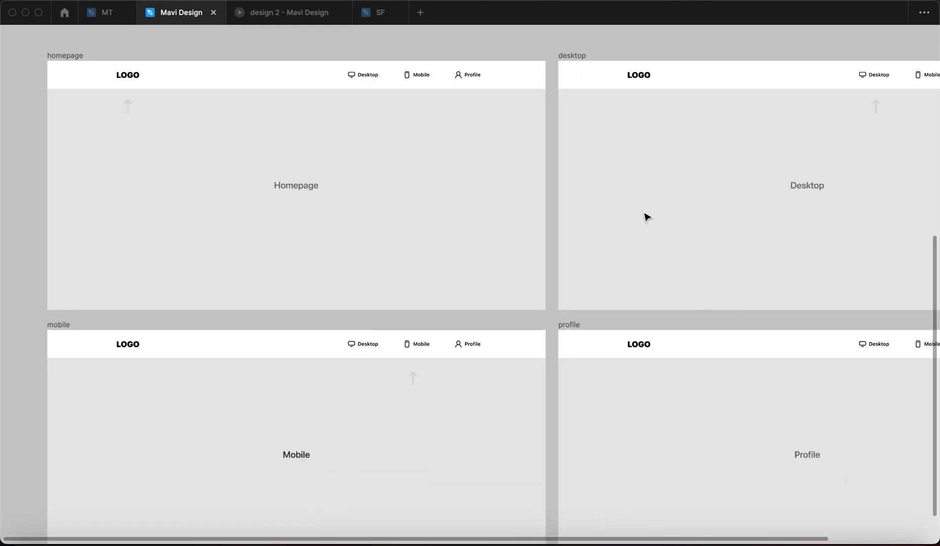
left_click_drag(648, 219, 548, 179)
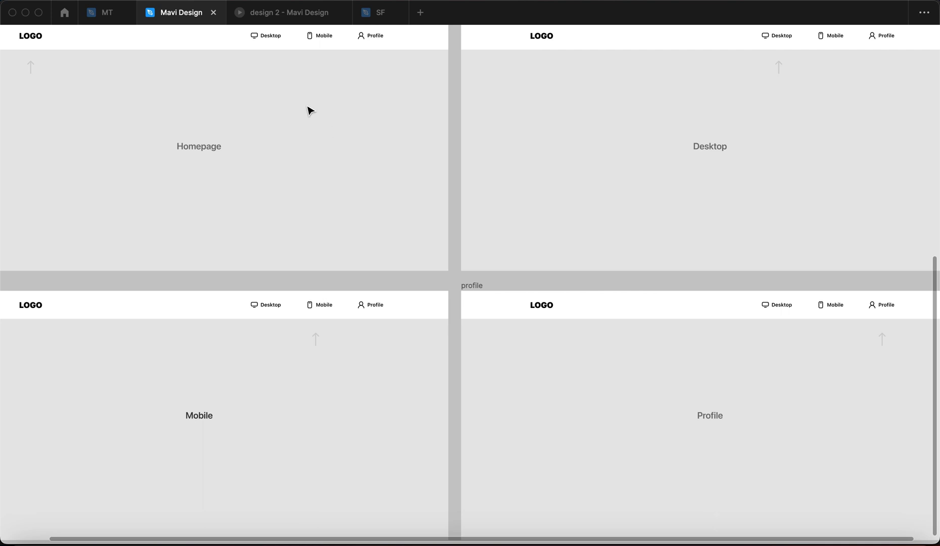
scroll(329, 104, "down", 1)
scroll(392, 144, "down", 2)
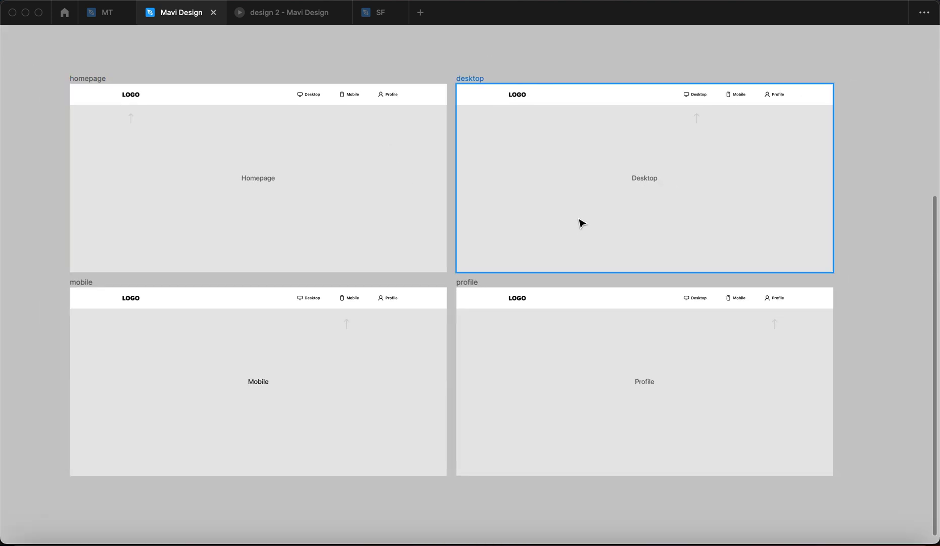
key("super+backslash")
scroll(582, 167, "left", 5)
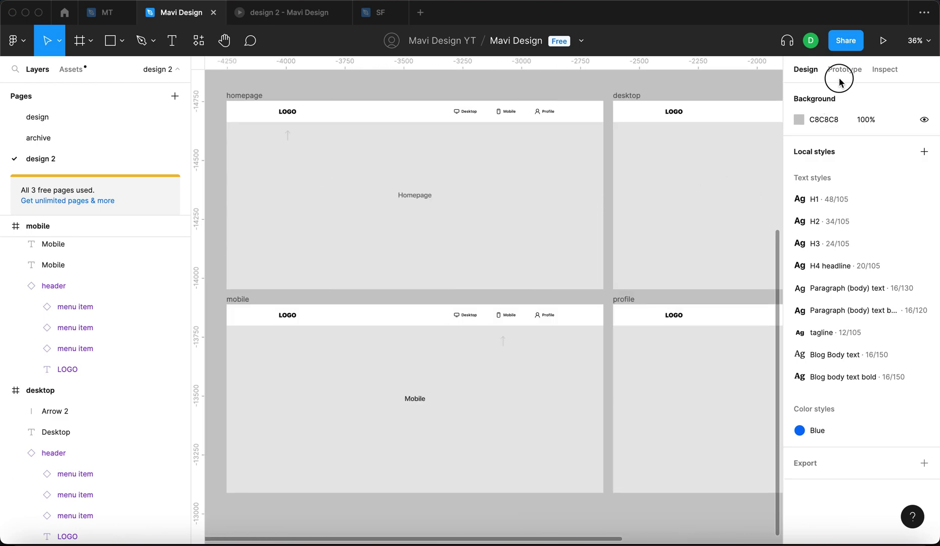
left_click(840, 82)
Link the homepage header's Desktop menu item to the desktop frame
left_click(465, 111)
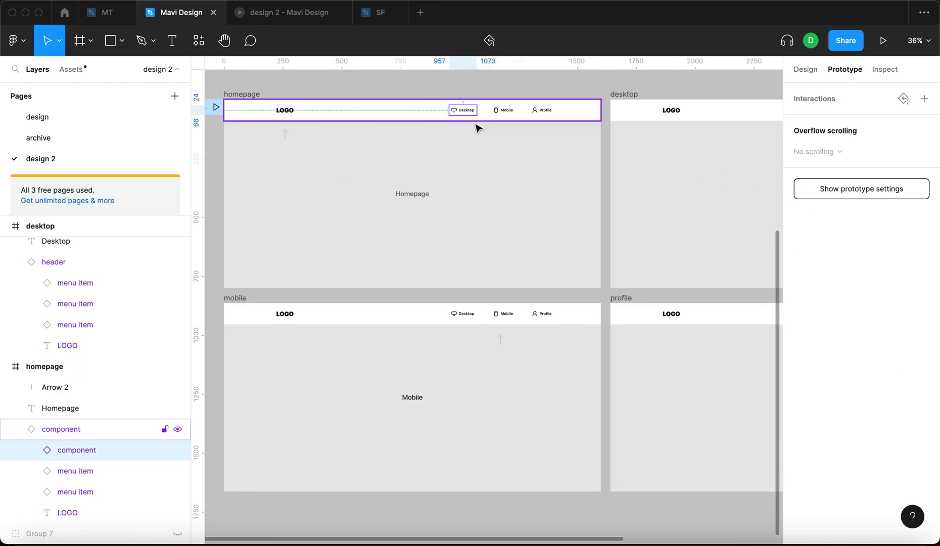
scroll(478, 128, "down", 3)
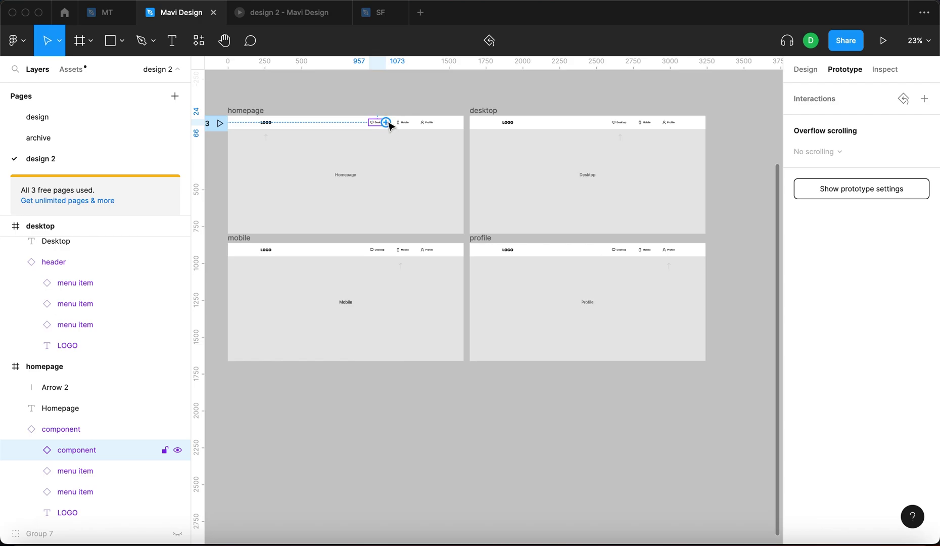
left_click_drag(387, 123, 434, 162)
scroll(376, 129, "up", 5)
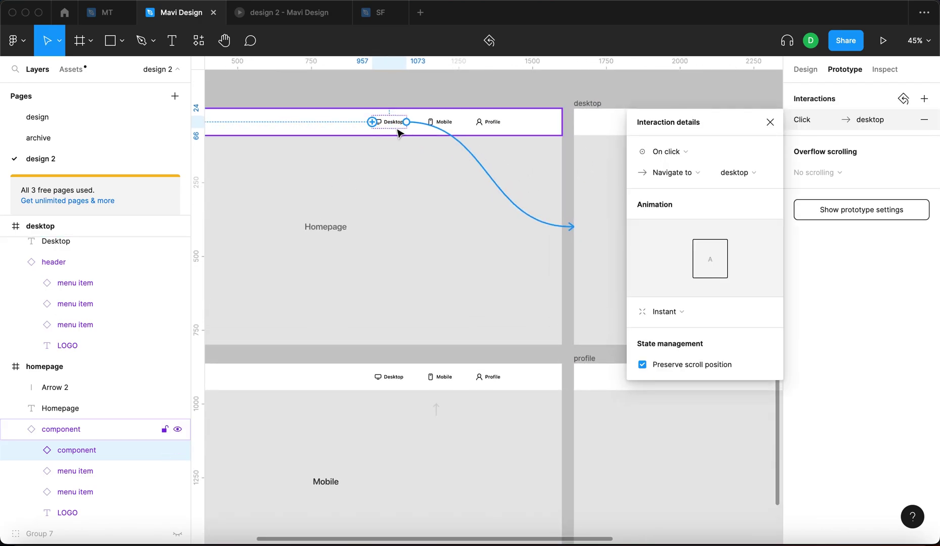
scroll(466, 203, "right", 8)
scroll(556, 167, "down", 3)
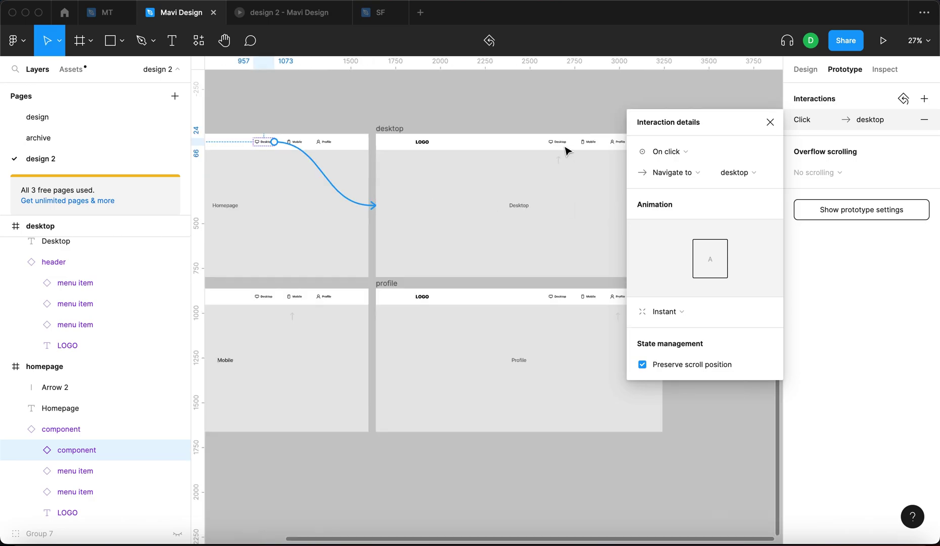
Link the homepage header's Mobile menu item to the mobile frame
left_click(300, 144)
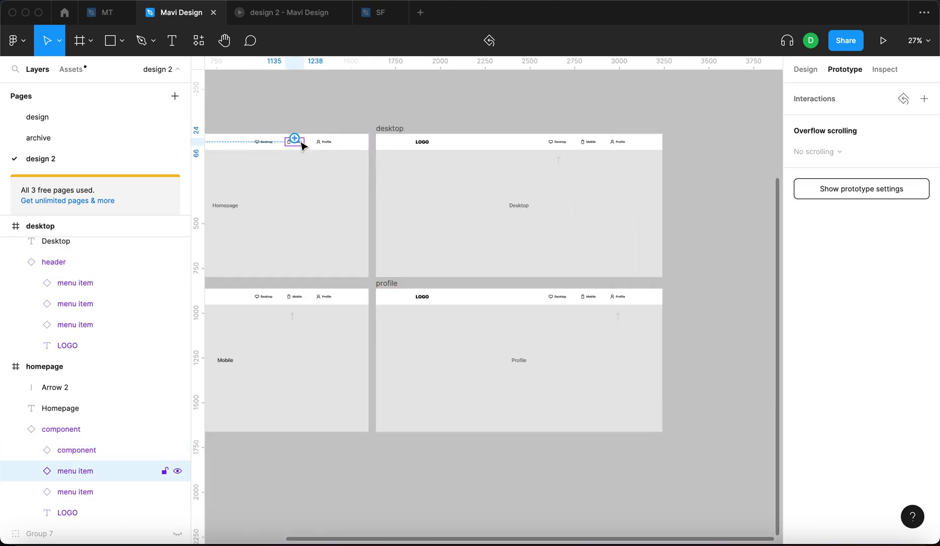
scroll(303, 149, "up", 4)
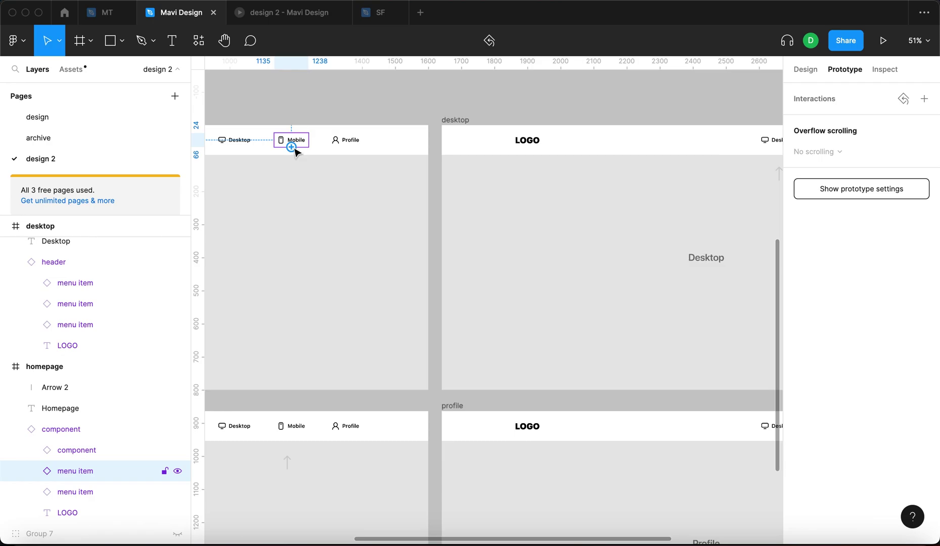
left_click_drag(294, 148, 367, 401)
scroll(352, 249, "left", 4)
Link the header's Profile menu item to the profile frame
left_click(538, 125)
scroll(540, 158, "down", 2)
scroll(540, 159, "down", 4)
left_click_drag(476, 104, 660, 276)
scroll(390, 102, "down", 3)
Link the desktop frame header's Mobile menu item to the mobile frame
left_click(514, 129)
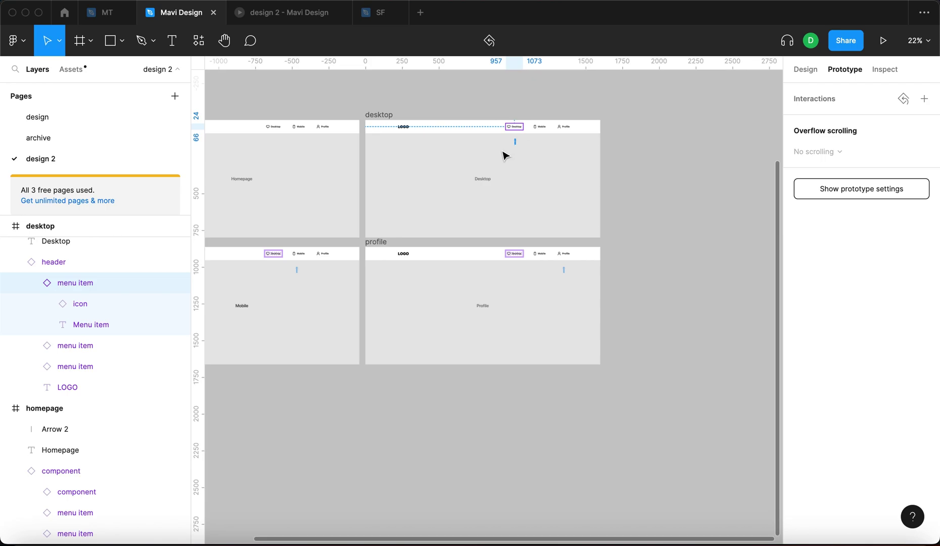
left_click(538, 129)
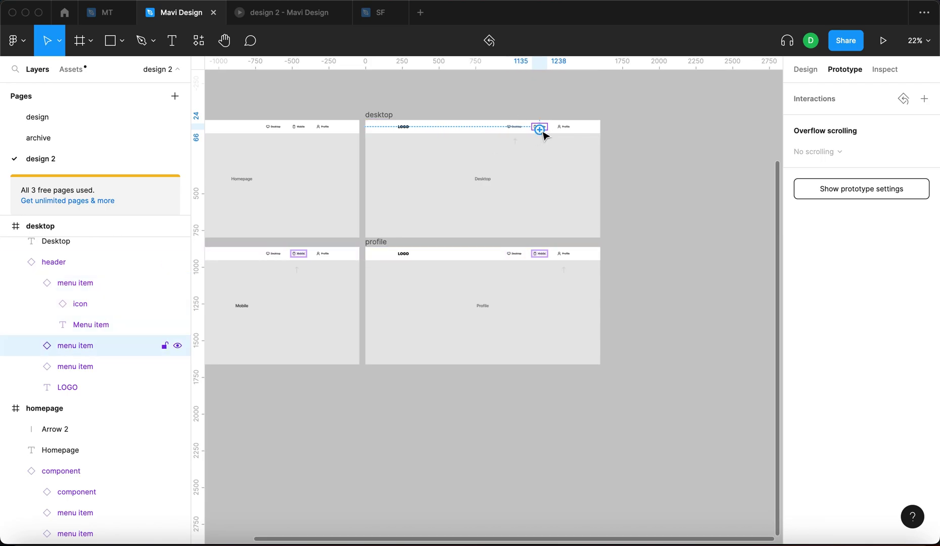
scroll(541, 133, "up", 5)
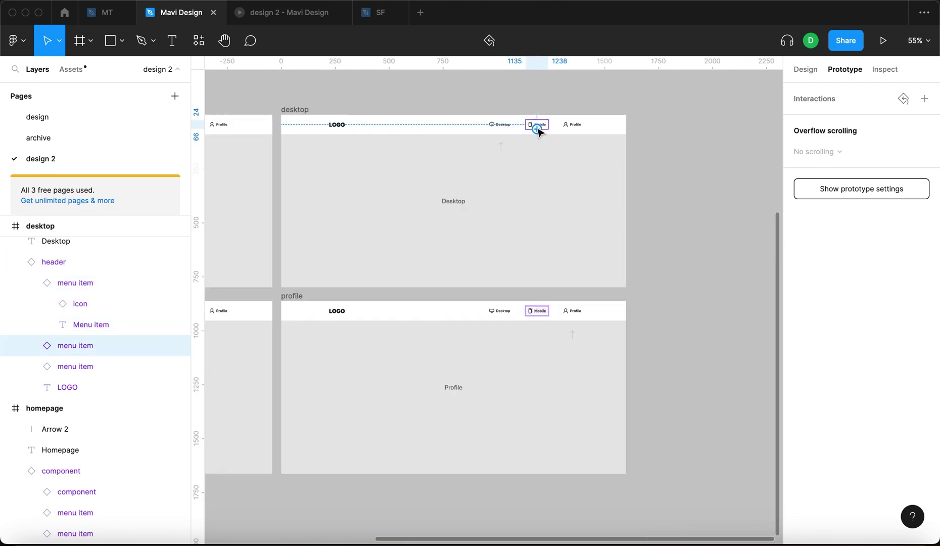
scroll(538, 129, "down", 4)
left_click_drag(529, 125, 319, 288)
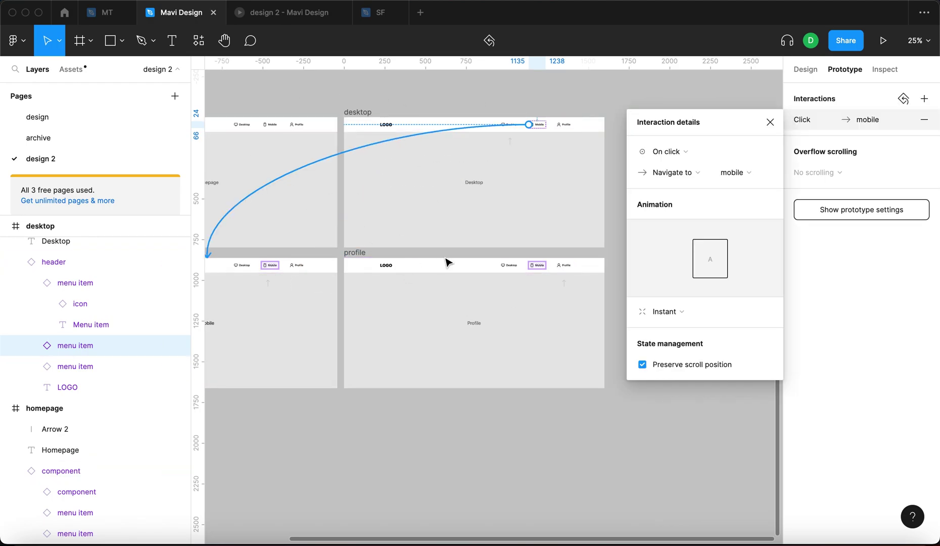
scroll(439, 254, "left", 5)
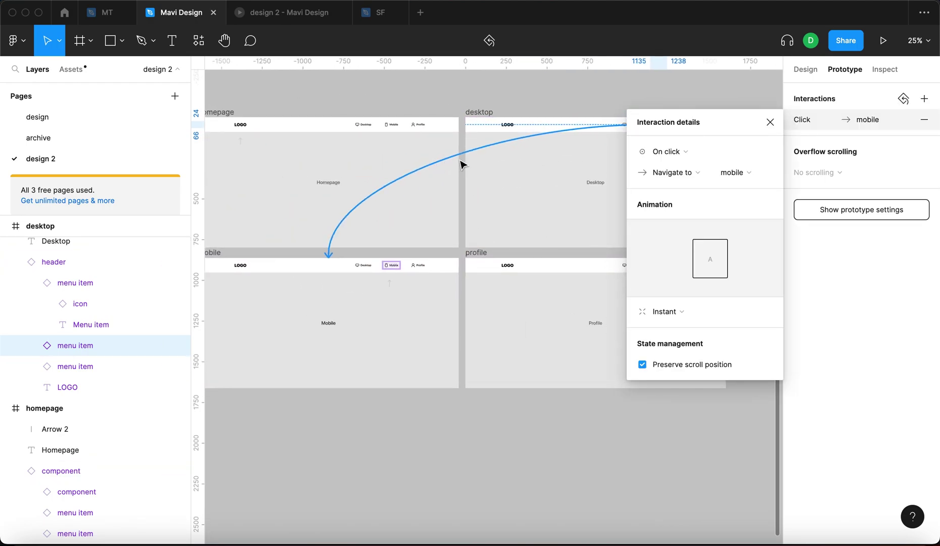
left_click(924, 120)
Review the Profile, Mobile and Desktop links' interaction details, then clear the selection
left_click(403, 128)
left_click(513, 152)
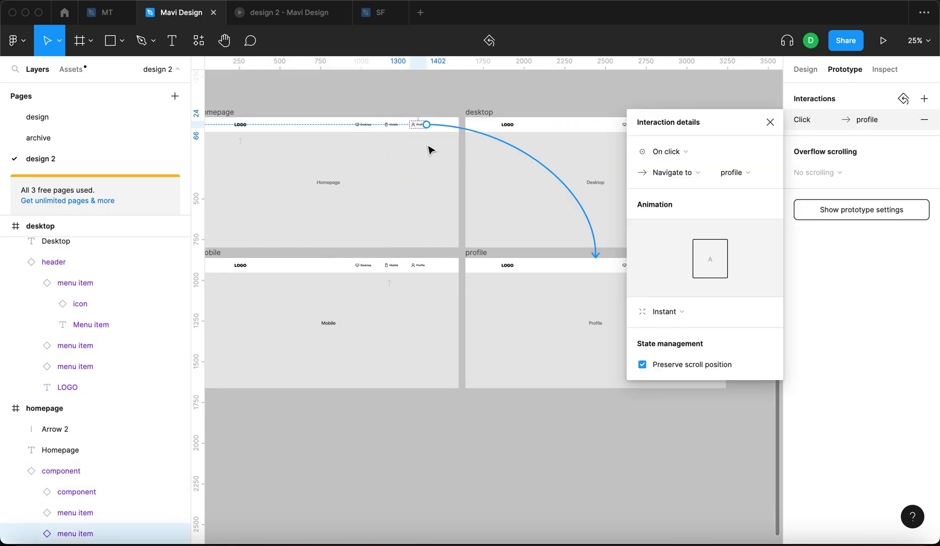
double_click(386, 126)
left_click(392, 144)
left_click(363, 130)
left_click(368, 131)
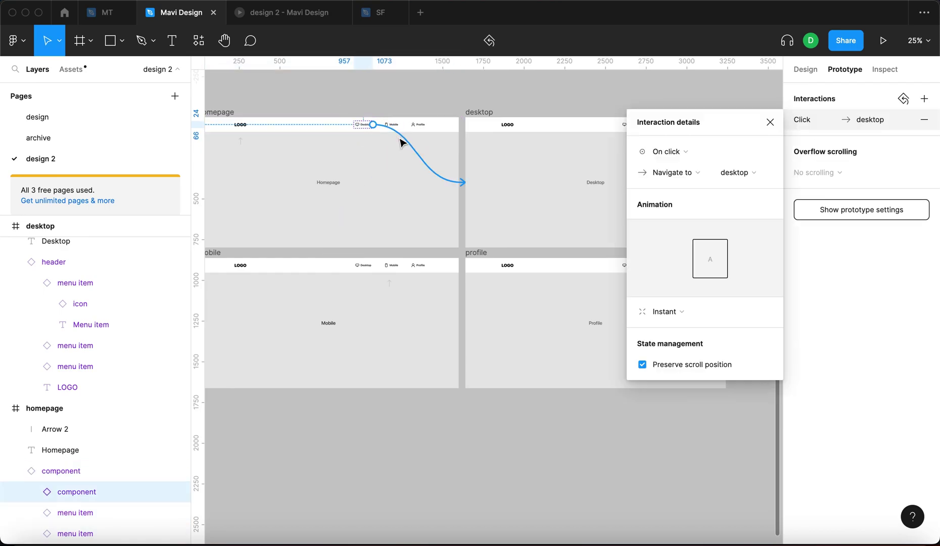
left_click(449, 109)
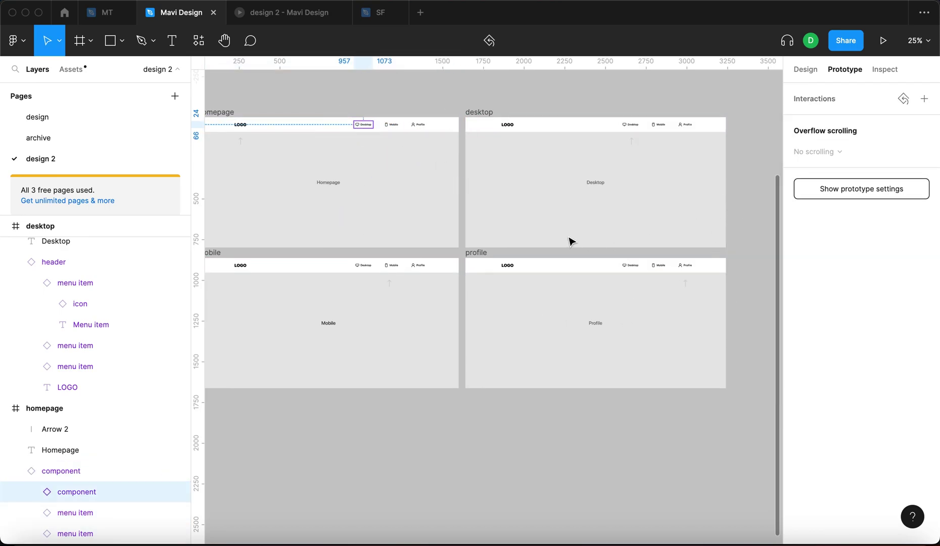
left_click(339, 220)
key("Escape")
scroll(480, 110, "left", 1)
scroll(480, 110, "left", 1)
left_click(503, 113)
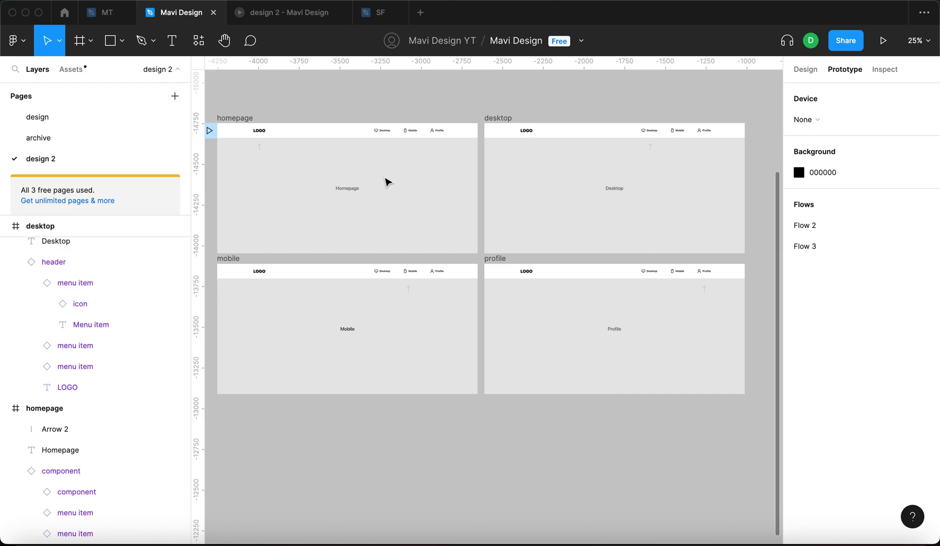
Zoom out to 20% and return the right panel to Design properties
scroll(386, 181, "down", 2)
key("alt+8")
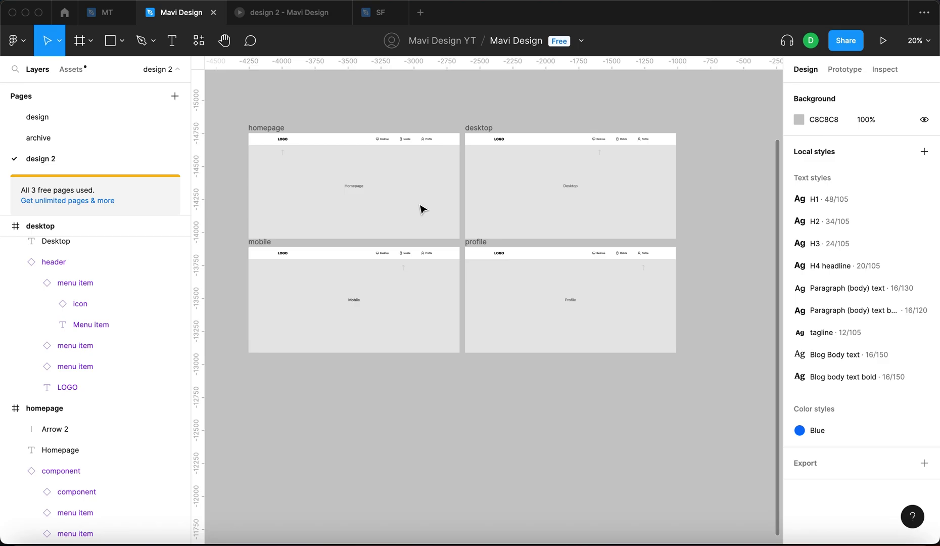
scroll(422, 209, "up", 1)
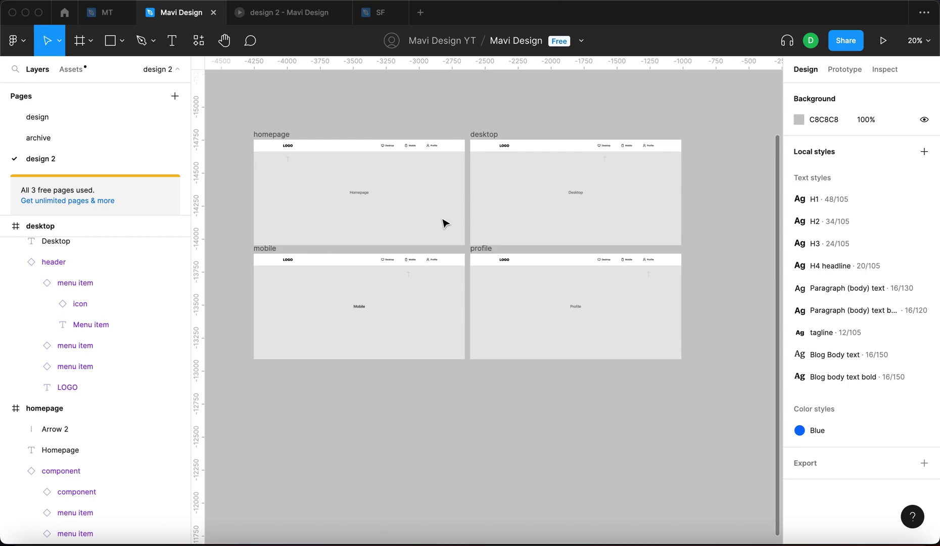
left_click(477, 148)
Drag the header main component down to sit just above the frames
left_click(420, 150)
left_click(419, 264)
left_click(541, 269)
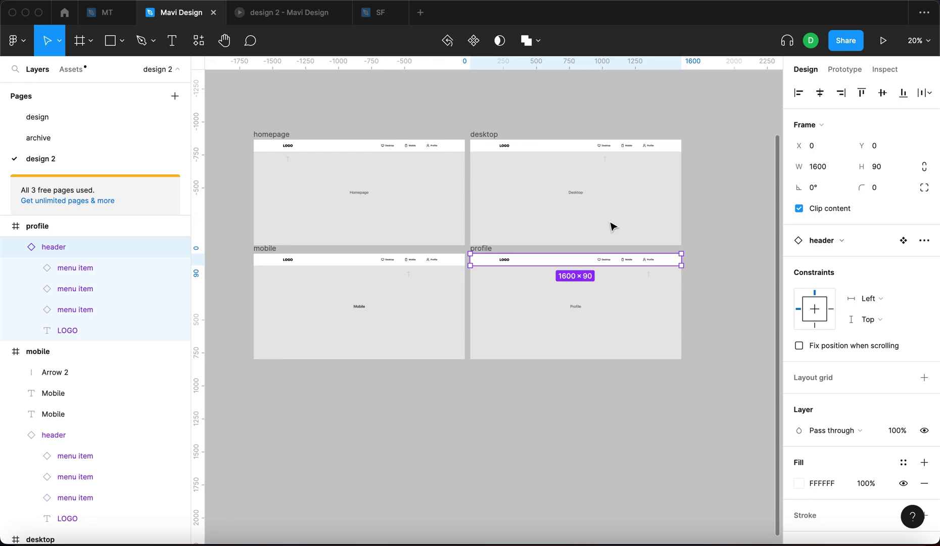
scroll(610, 224, "up", 6)
scroll(611, 224, "left", 3)
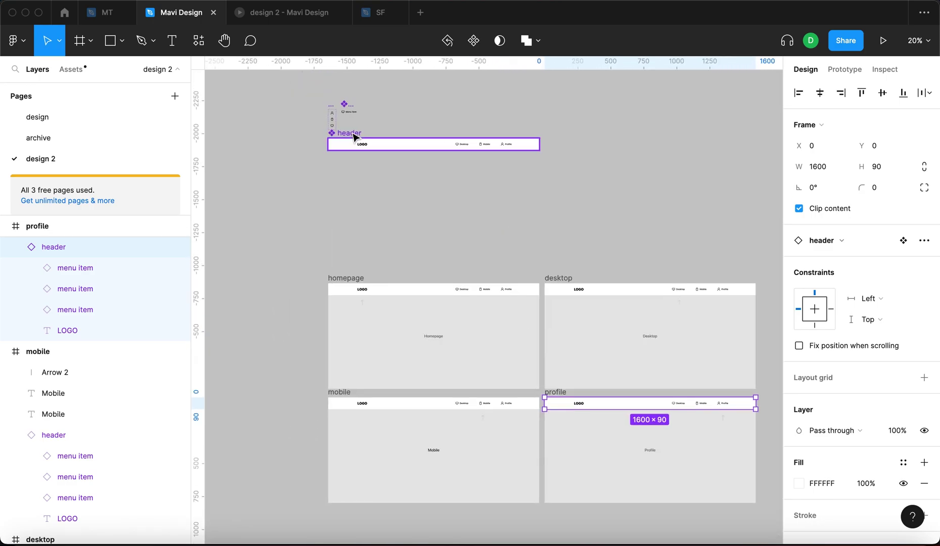
left_click_drag(351, 151, 356, 221)
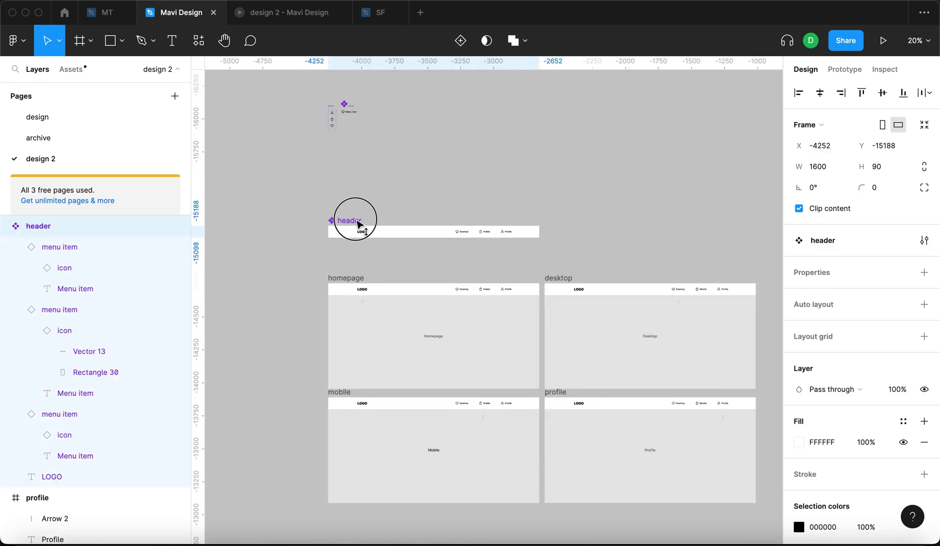
scroll(463, 238, "up", 2)
scroll(462, 237, "down", 3)
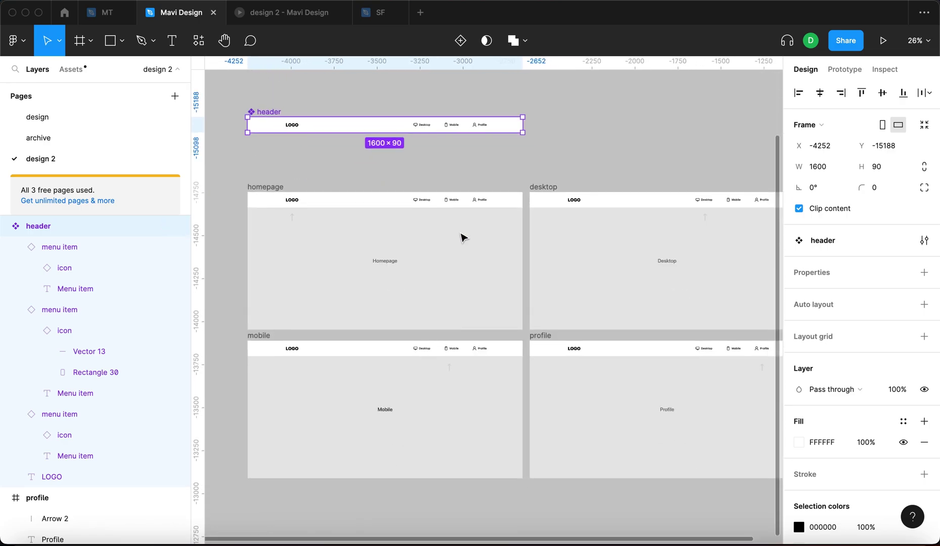
Check the homepage, desktop, profile and mobile header instances, then select the main component
left_click(441, 202)
left_click(609, 208)
scroll(608, 207, "down", 2)
left_click(588, 291)
left_click(358, 303)
left_click(300, 348)
scroll(303, 333, "up", 2)
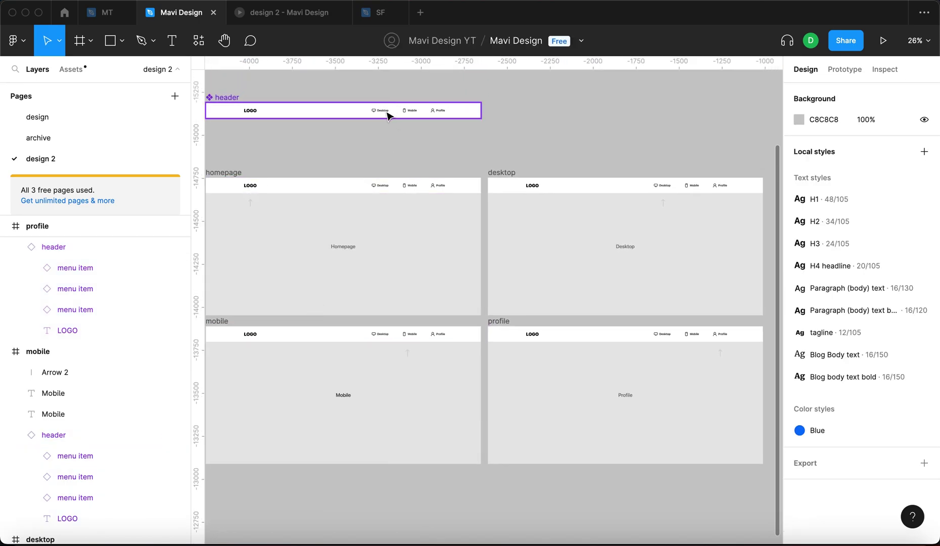
left_click(388, 116)
Link the main header component's Desktop menu item to the desktop frame
double_click(389, 116)
scroll(385, 117, "up", 5)
scroll(342, 124, "down", 3)
left_click(850, 71)
scroll(556, 128, "down", 3)
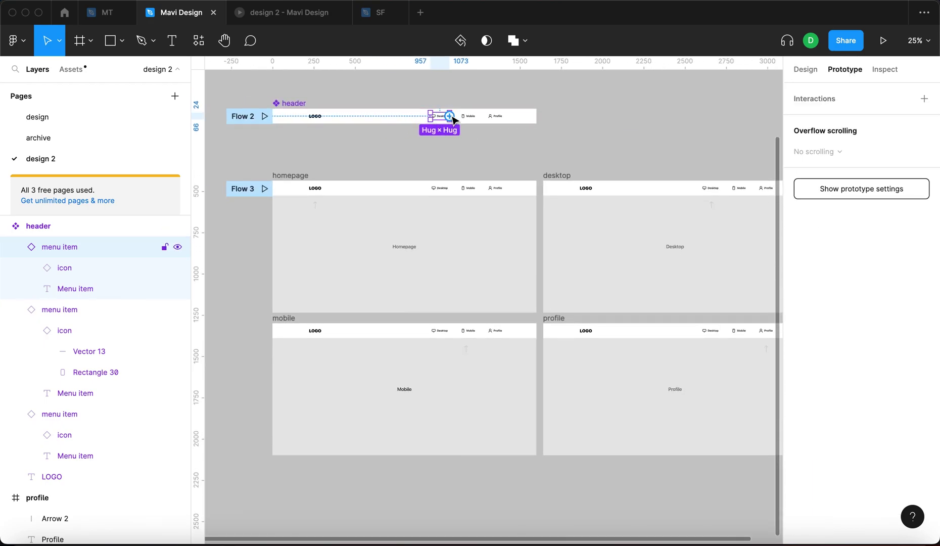
left_click_drag(440, 113, 662, 202)
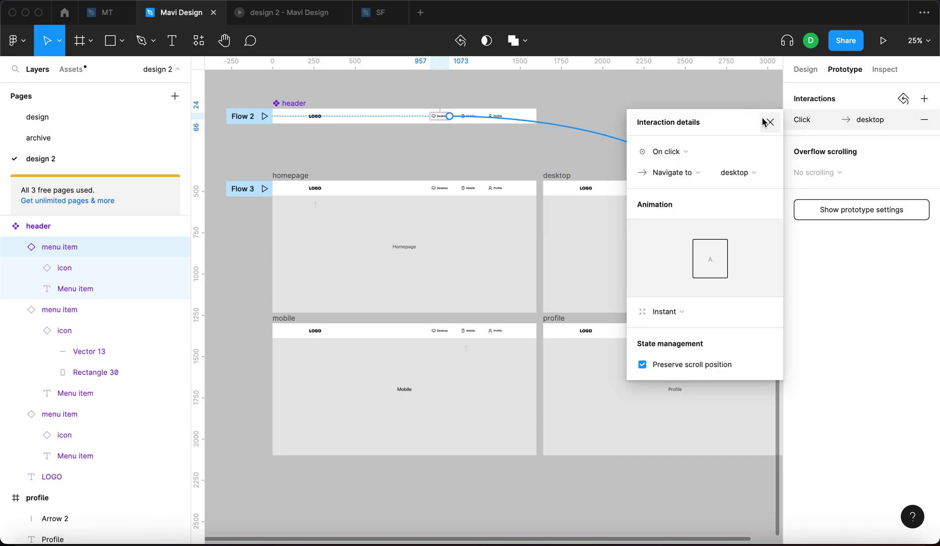
left_click(768, 123)
left_click(735, 130)
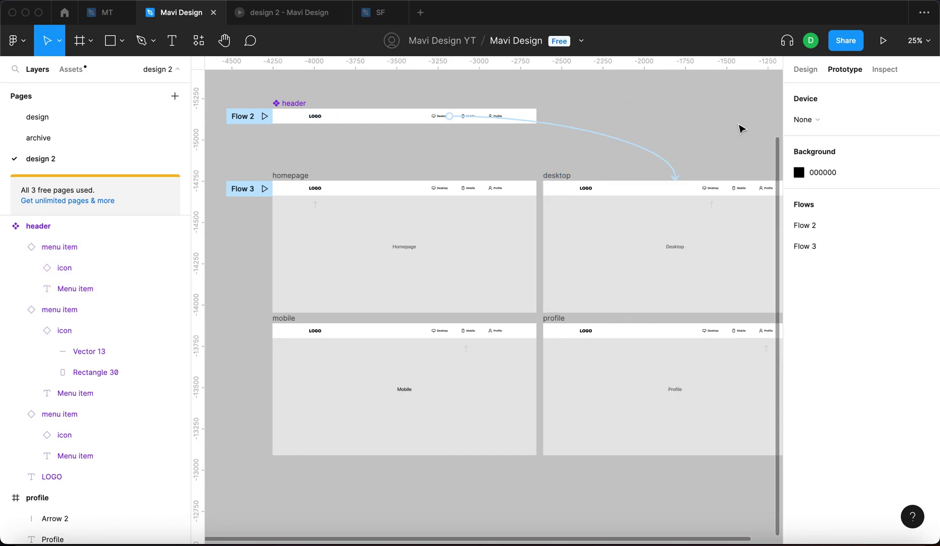
Select the header main component and pan around the canvas to review it
left_click(406, 119)
scroll(432, 120, "up", 5)
scroll(455, 172, "left", 3)
scroll(459, 191, "down", 3)
scroll(488, 146, "up", 5)
scroll(491, 141, "down", 3)
scroll(581, 177, "down", 3)
scroll(657, 197, "up", 1)
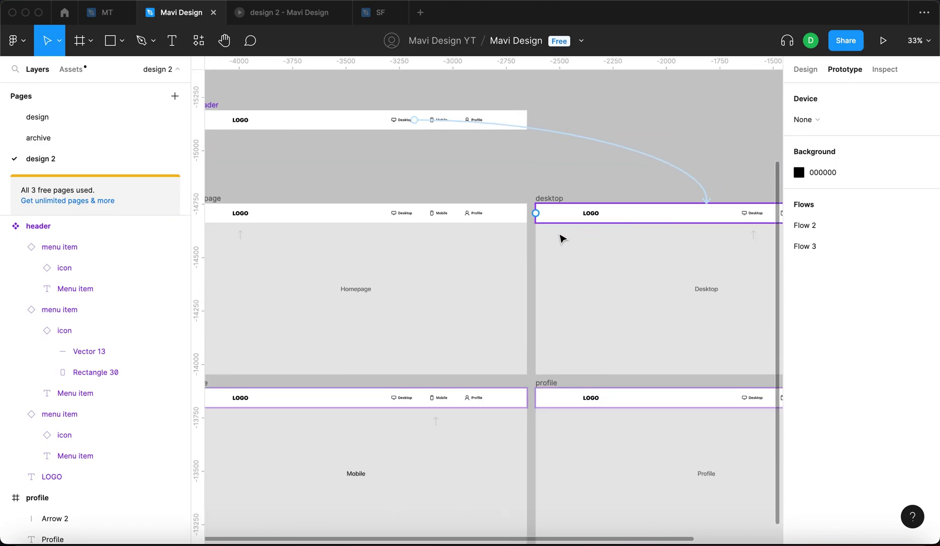
scroll(556, 237, "down", 3)
scroll(556, 237, "right", 2)
left_click(487, 276)
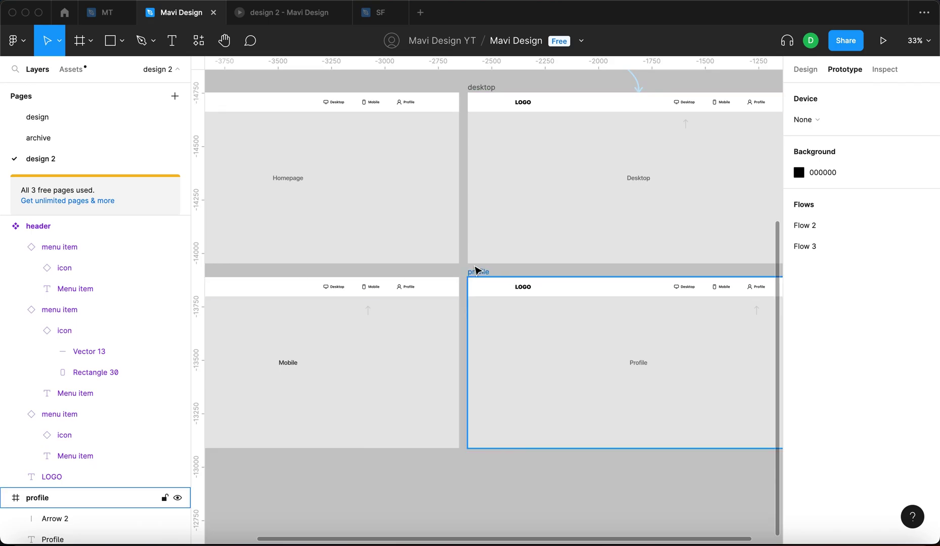
left_click(478, 272)
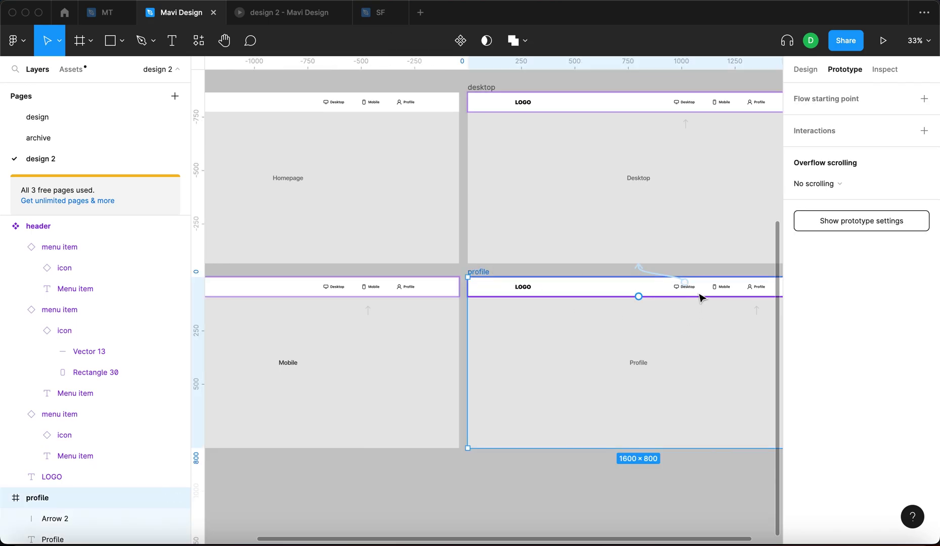
scroll(699, 296, "up", 5)
scroll(685, 289, "down", 5)
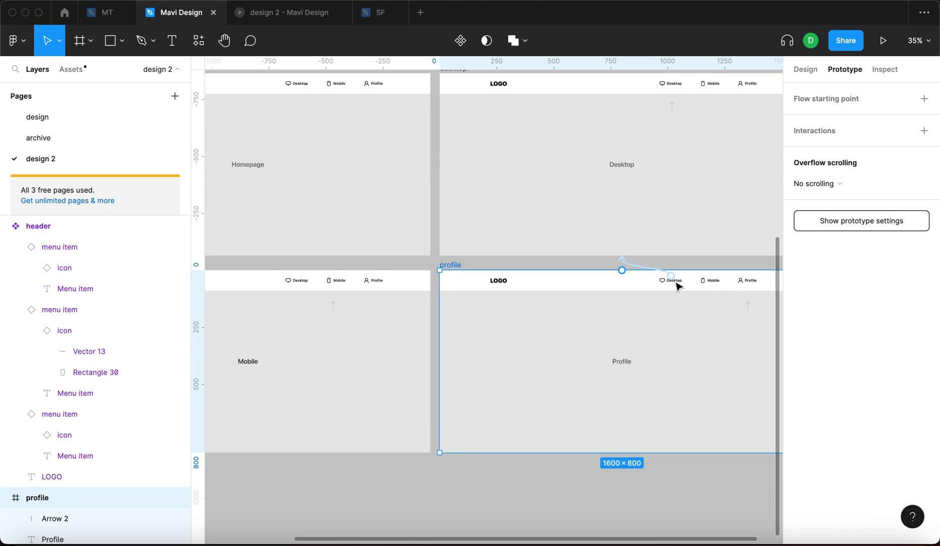
scroll(530, 229, "left", 5)
left_click(305, 275)
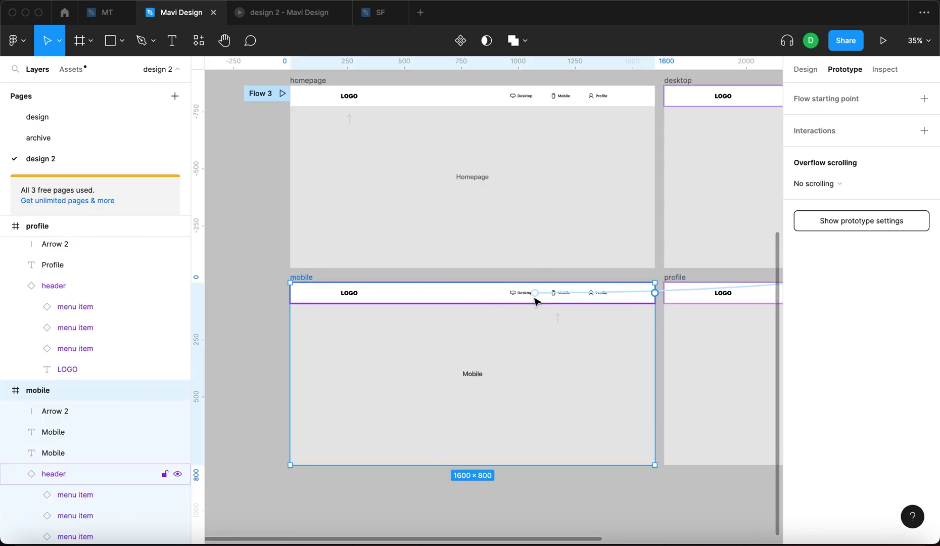
scroll(535, 300, "up", 5)
scroll(569, 294, "down", 5)
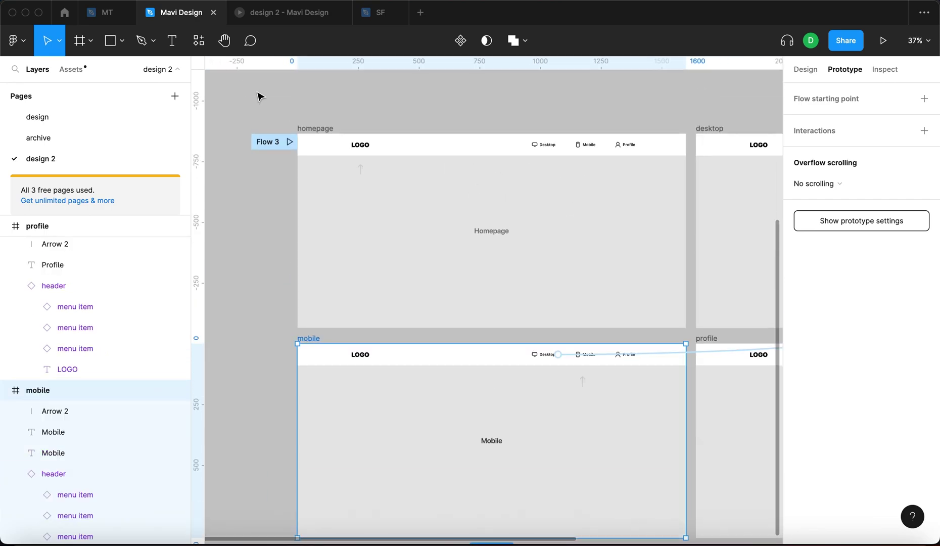
scroll(260, 95, "up", 3)
left_click(268, 142)
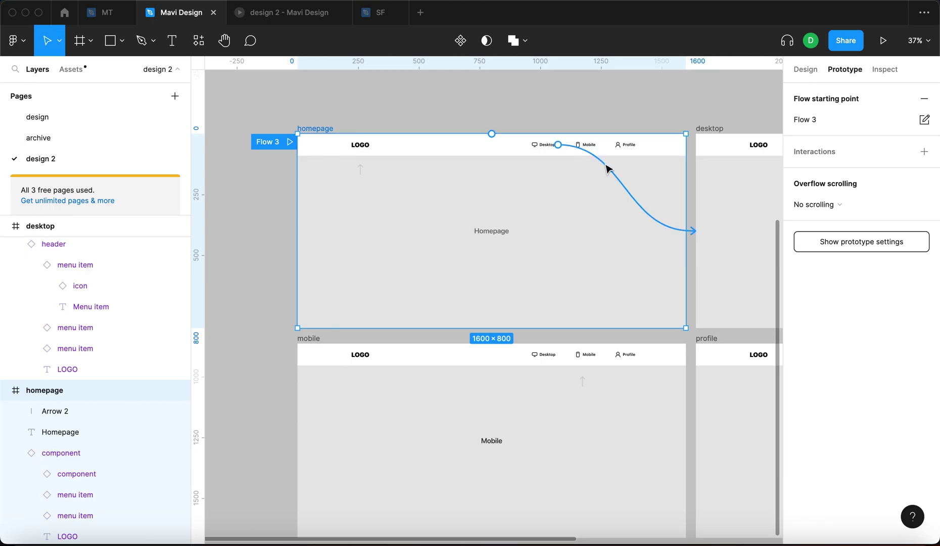
Link the header's Mobile menu item to the mobile frame
left_click(678, 120)
scroll(678, 119, "down", 4)
scroll(602, 208, "right", 3)
scroll(501, 204, "up", 2)
scroll(409, 133, "up", 5)
left_click(481, 125)
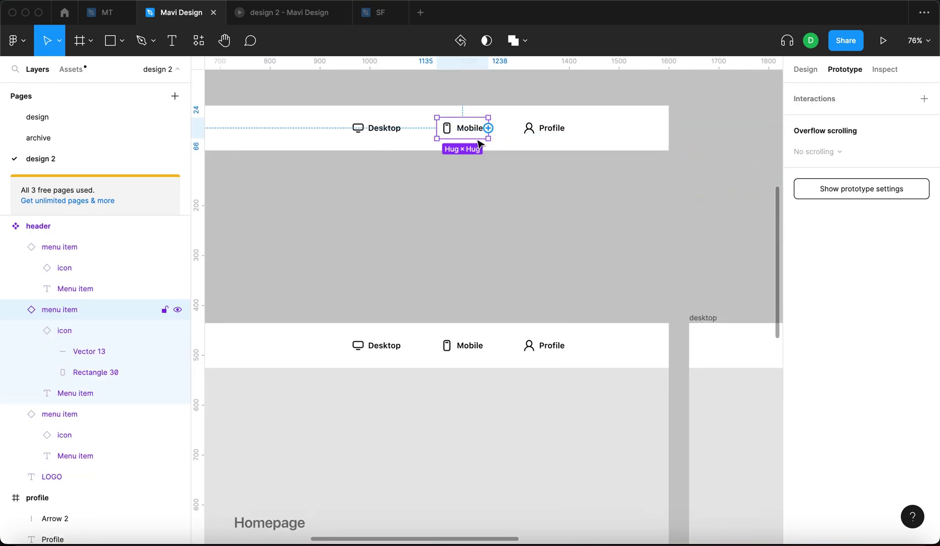
scroll(466, 144, "down", 5)
left_click_drag(484, 182, 455, 433)
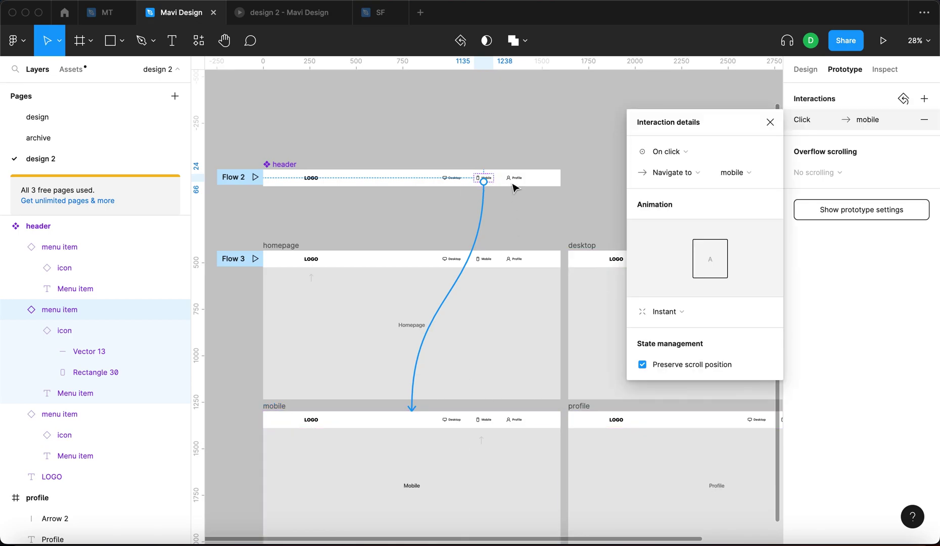
Link the header's Profile menu item to the profile frame, then select the profile frame
left_click(523, 180)
left_click_drag(524, 177, 674, 444)
left_click(598, 128)
scroll(581, 147, "down", 5)
scroll(581, 147, "right", 3)
left_click(503, 273)
Pan around the canvas to inspect the profile frame's header links
scroll(676, 296, "up", 10)
scroll(481, 259, "left", 3)
scroll(431, 283, "down", 5)
scroll(542, 260, "left", 4)
scroll(487, 251, "left", 4)
scroll(488, 248, "down", 3)
scroll(515, 203, "up", 3)
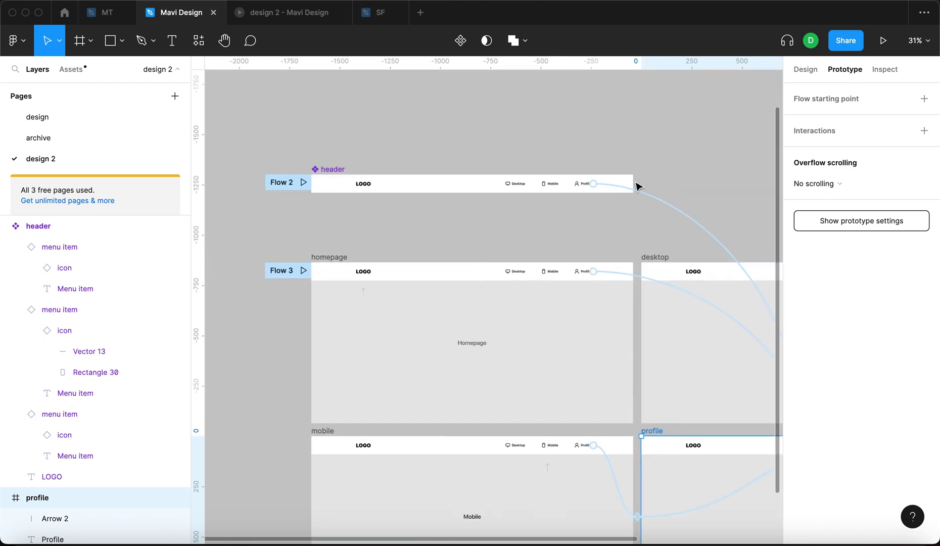
scroll(629, 207, "right", 5)
scroll(629, 207, "down", 4)
scroll(658, 258, "up", 6)
scroll(622, 263, "down", 2)
scroll(560, 242, "right", 2)
scroll(560, 241, "down", 2)
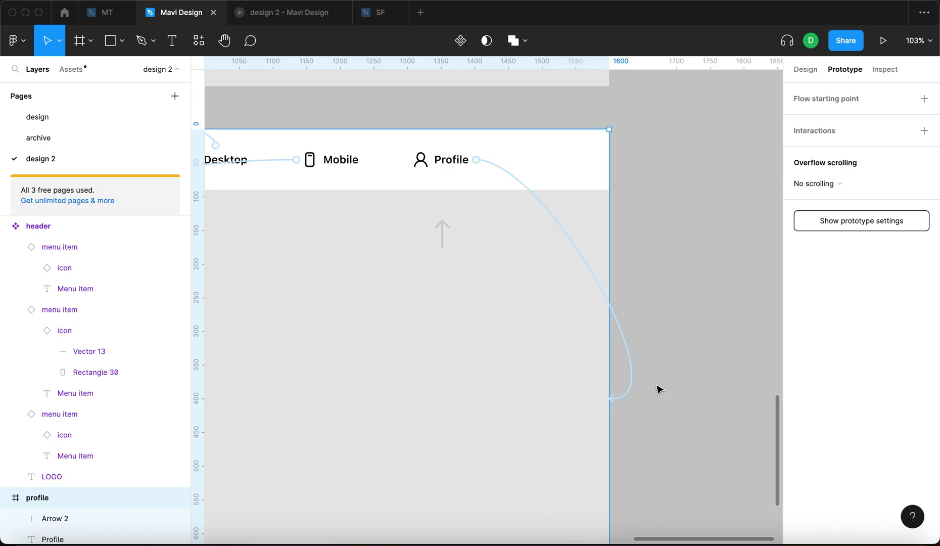
scroll(610, 359, "down", 5)
scroll(544, 257, "down", 6)
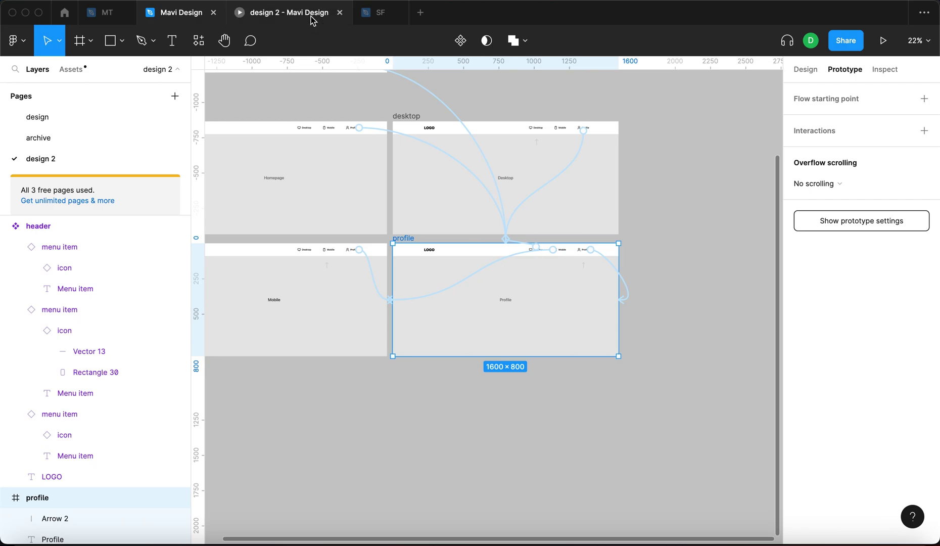
left_click(313, 20)
left_click(567, 78)
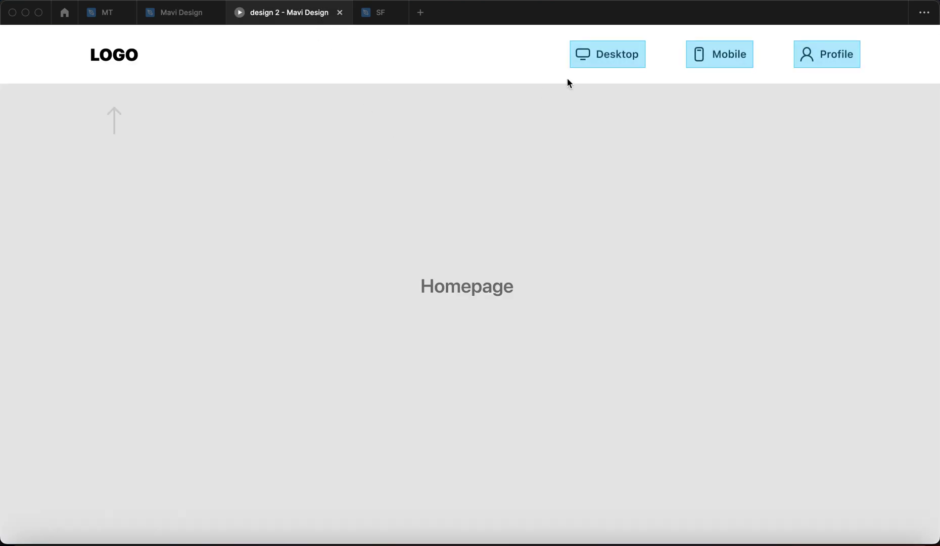
left_click(600, 61)
left_click(717, 69)
left_click(839, 61)
left_click(728, 64)
left_click(638, 62)
left_click(182, 14)
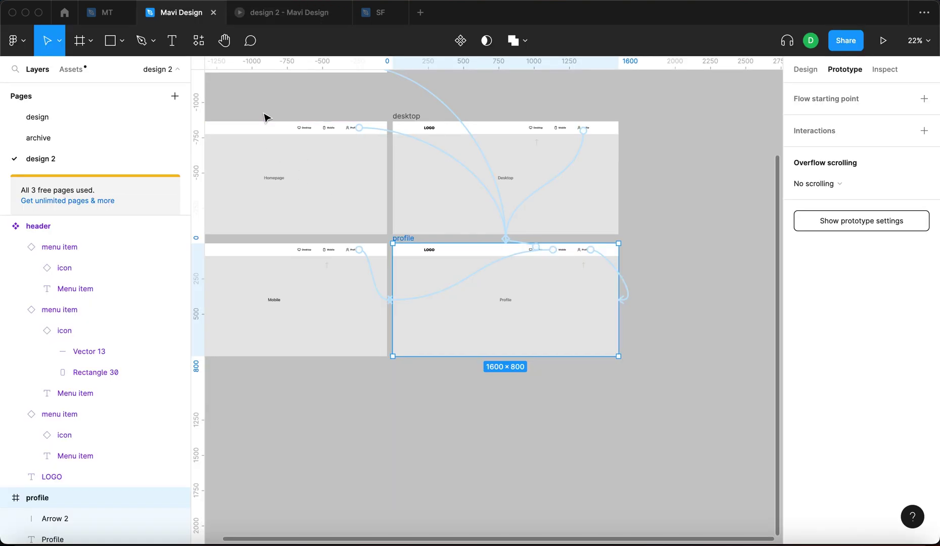
scroll(304, 153, "up", 2)
scroll(355, 191, "up", 3)
Link the header's LOGO text to the homepage frame and launch the prototype preview
left_click(365, 185)
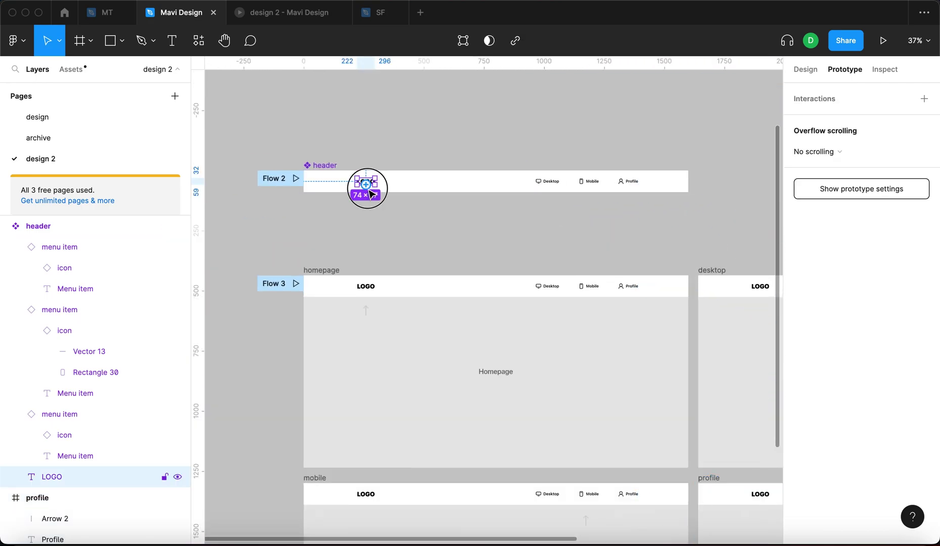
left_click_drag(366, 185, 455, 348)
left_click(308, 14)
In the preview, visit the Desktop, Mobile and Profile screens, then return to Homepage via LOGO
left_click(702, 52)
left_click(822, 57)
left_click(721, 57)
left_click(605, 57)
left_click(116, 55)
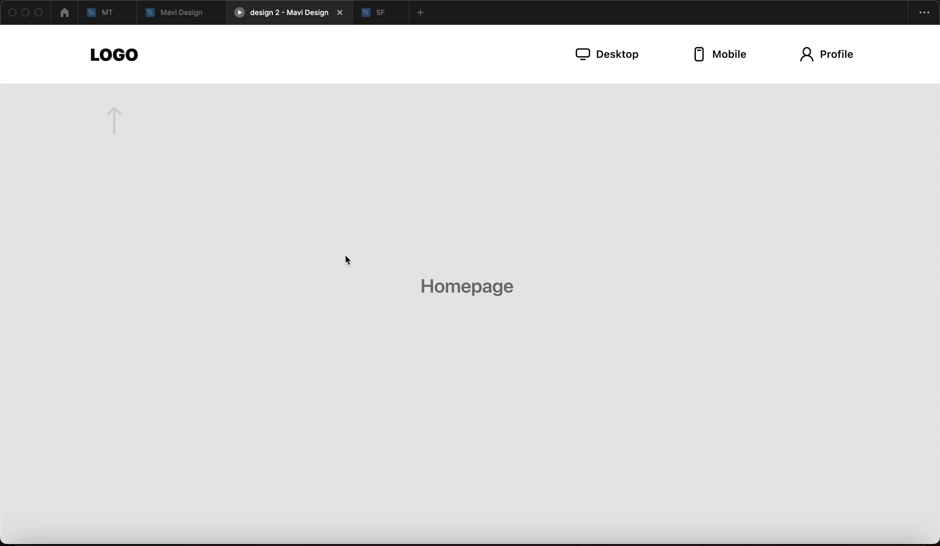
Back in the editor, copy the mobile frame's header instance and place the copy below the frames
key("ctrl+shift+Tab")
scroll(628, 117, "right", 3)
scroll(612, 168, "down", 5)
left_click(615, 202)
scroll(615, 202, "up", 5)
left_click(806, 69)
key("ctrl+v")
scroll(510, 350, "down", 3)
key("shift+e")
left_click_drag(507, 299, 503, 326)
Duplicate the header copy downward to build a stack of six header instances
key("ctrl+d")
key("ctrl+d")
key("ctrl+d")
key("Escape")
scroll(445, 138, "down", 3)
scroll(445, 137, "right", 3)
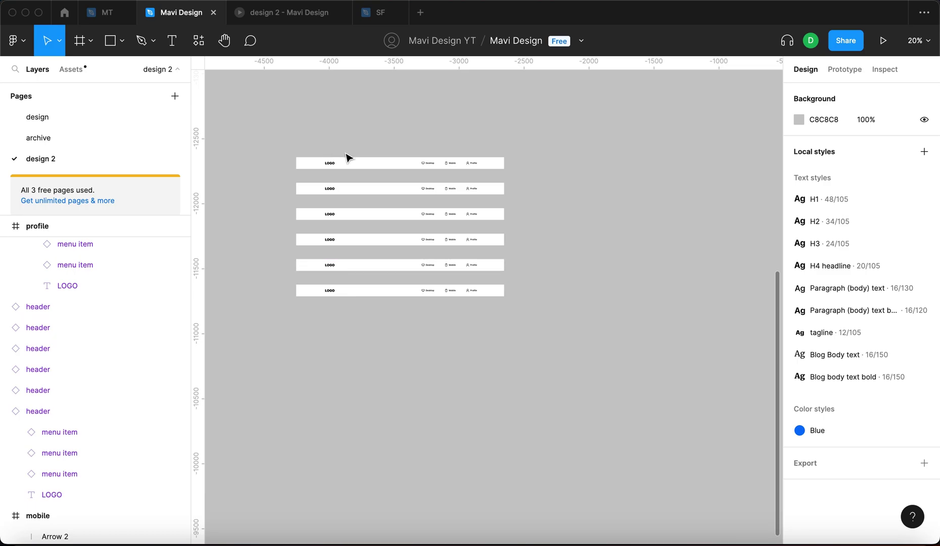
scroll(445, 182, "up", 5)
scroll(464, 198, "down", 4)
left_click_drag(411, 224, 614, 367)
left_click(613, 365)
Select the Desktop menu item inside the header main component
scroll(621, 350, "up", 5)
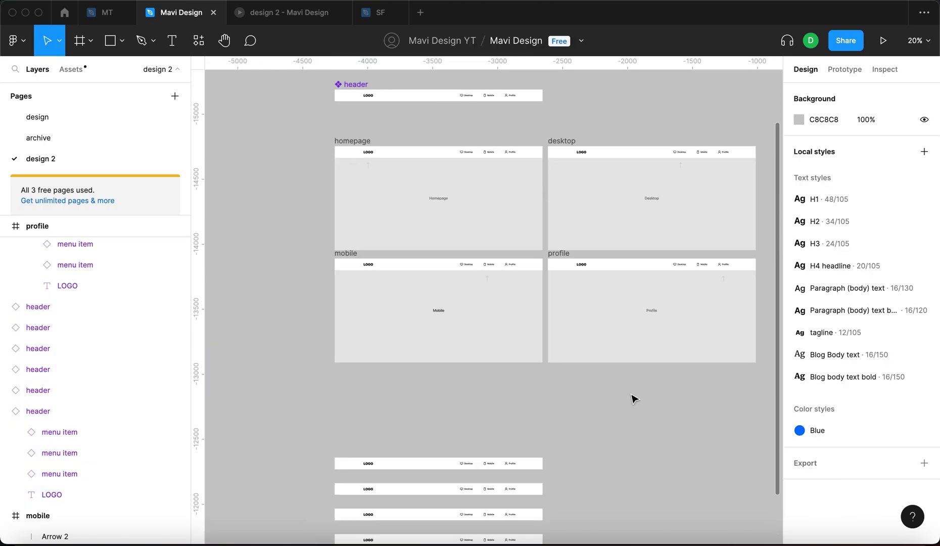
scroll(626, 390, "up", 4)
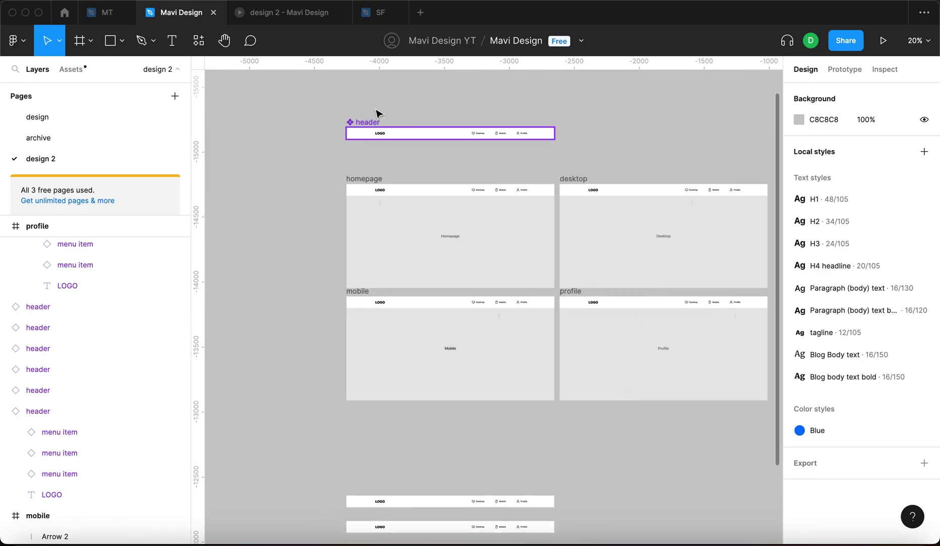
scroll(378, 116, "up", 5)
left_click(439, 152)
left_click(436, 152)
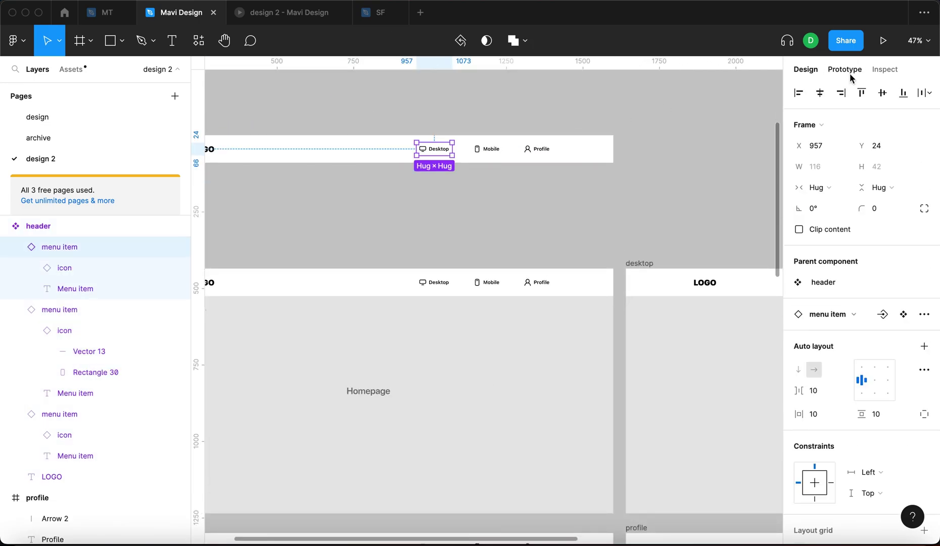
Check the Desktop, Mobile and Profile menu items' prototype links to their frames
left_click(845, 69)
left_click(587, 160)
left_click(495, 151)
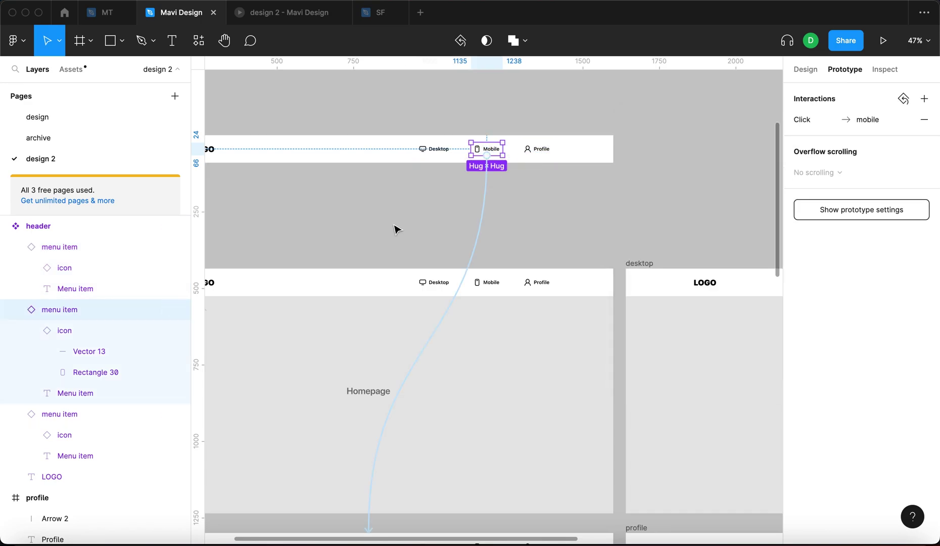
left_click(482, 213)
left_click(538, 149)
left_click(621, 176)
key("Escape")
scroll(556, 115, "left", 5)
Delete the LOGO's Click → homepage interaction
left_click(382, 161)
left_click(425, 212)
key("Delete")
left_click(534, 235)
Select the desktop frame and check the running prototype preview before returning to the editor
scroll(560, 255, "down", 5)
left_click(566, 240)
left_click(499, 196)
key("ctrl+Tab")
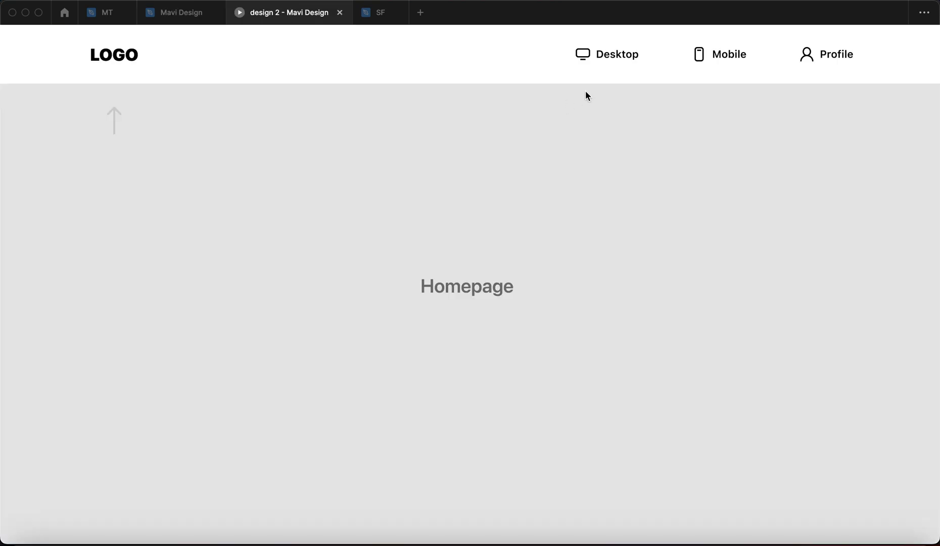
left_click(182, 12)
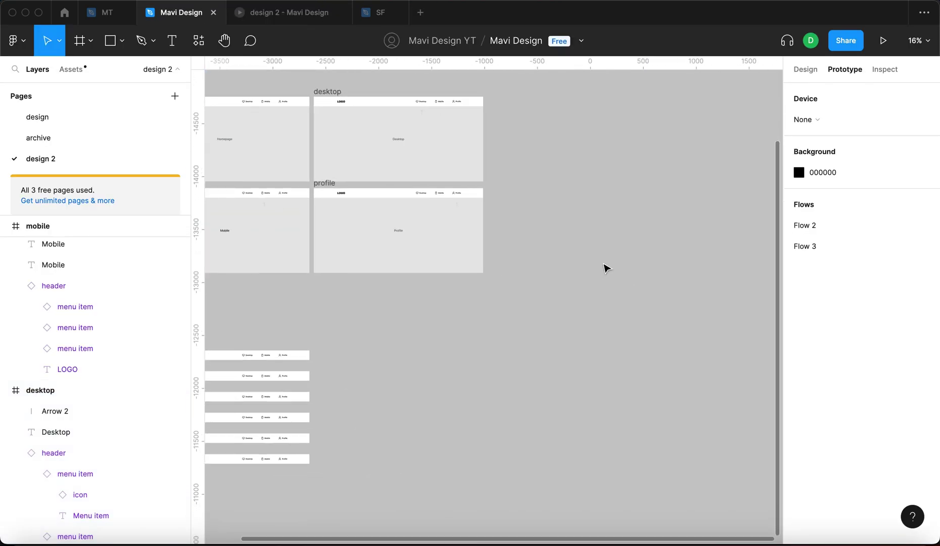
Duplicate the profile frame and line the copy up beside the original
left_click(328, 188)
left_click_drag(325, 181, 542, 188)
left_click(614, 333)
scroll(614, 232, "up", 5)
Change the copy's centre text from 'Profile' to 'another page'
key("alt+8")
left_click(616, 237)
key("Return")
type("another page")
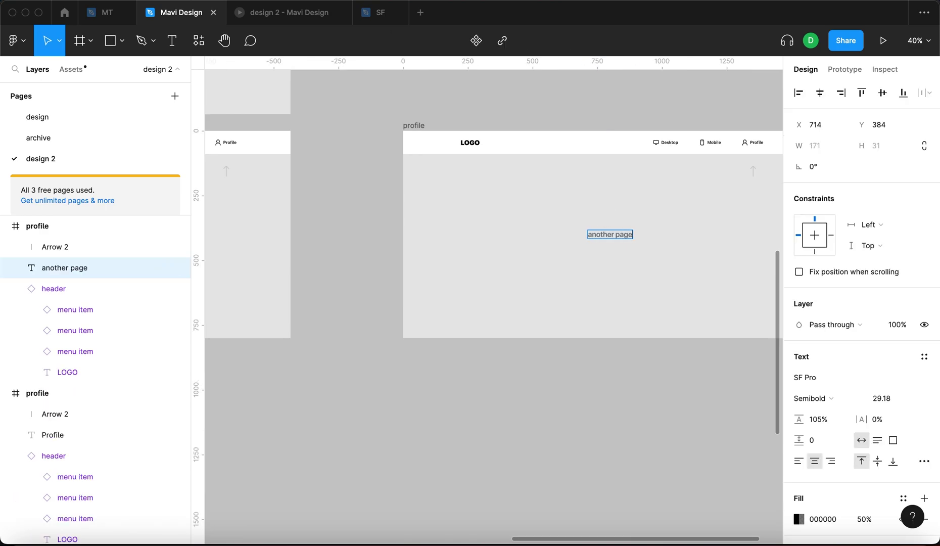
key("Escape")
left_click(602, 277)
scroll(602, 277, "right", 3)
scroll(602, 277, "up", 2)
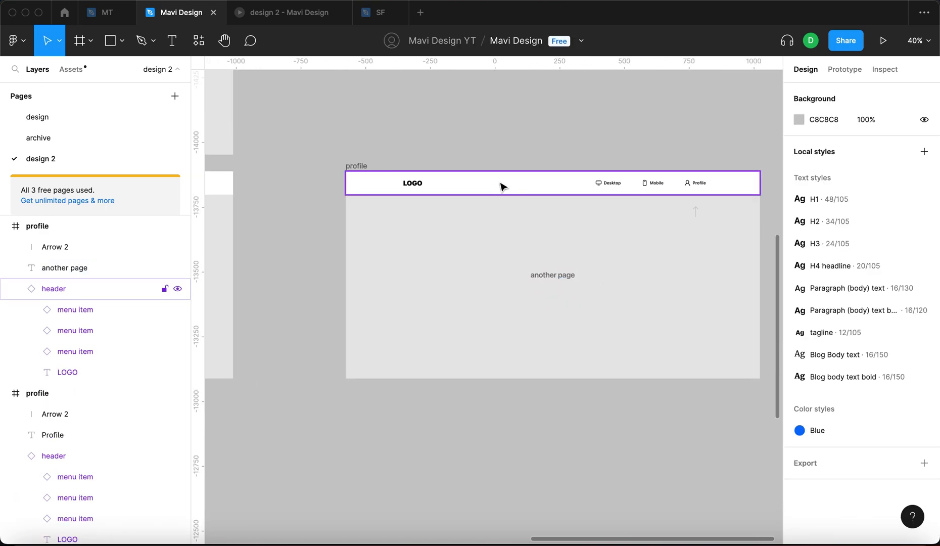
left_click(575, 278)
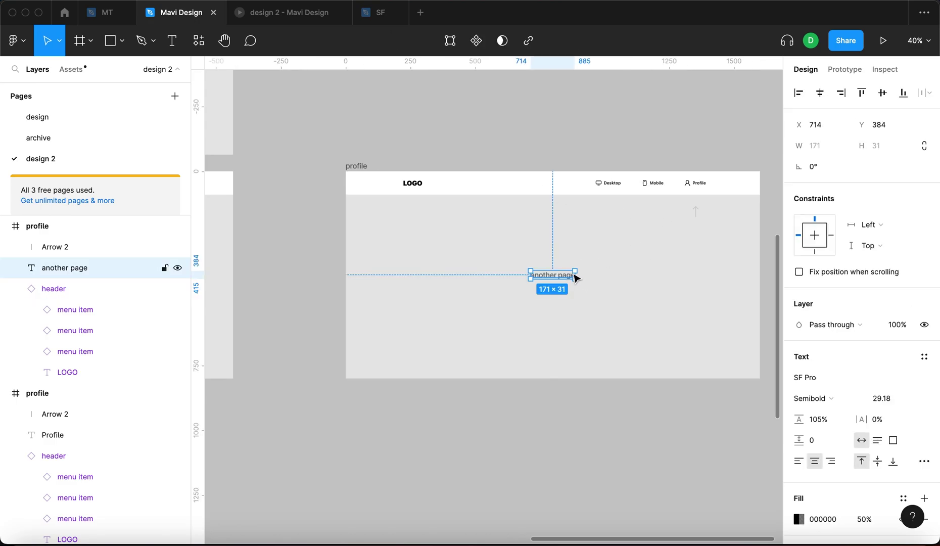
left_click(609, 239)
scroll(455, 197, "down", 6)
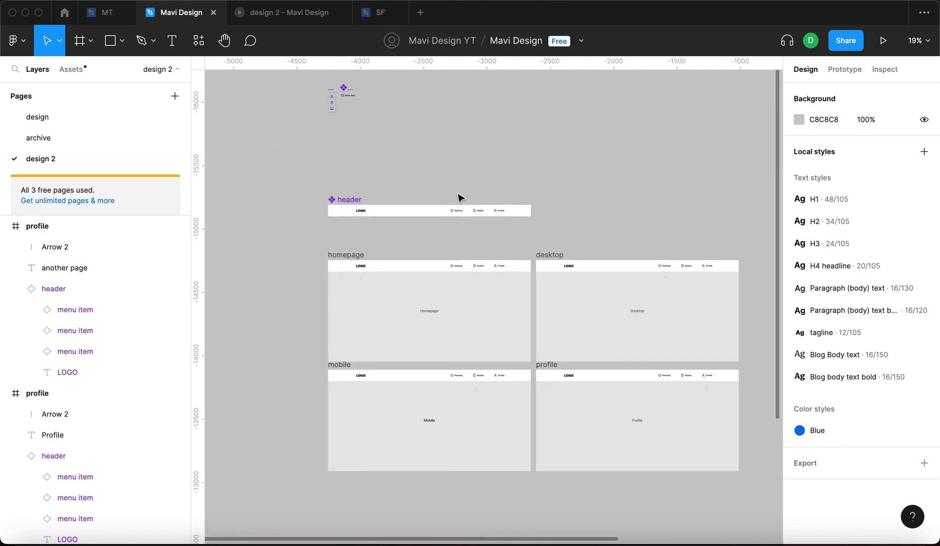
Draw a circle inside the header main component and size it to 44×44
scroll(424, 215, "up", 5)
left_click(425, 220)
scroll(432, 209, "up", 4)
scroll(443, 216, "down", 1)
key("o")
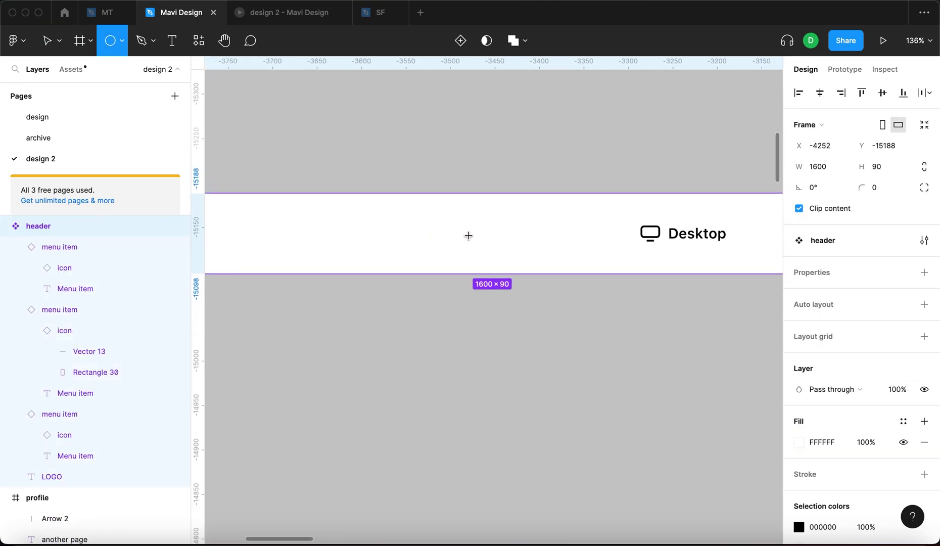
left_click(468, 235)
left_click_drag(463, 187, 463, 223)
left_click(537, 141)
Scroll across the canvas to inspect the new circle in each header instance
scroll(414, 219, "down", 5)
scroll(418, 230, "down", 3)
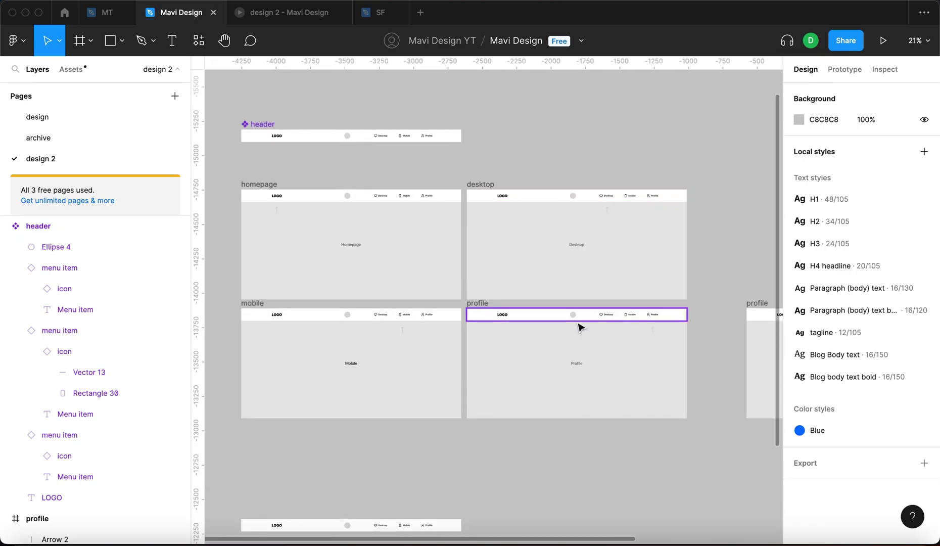
scroll(556, 344, "down", 5)
scroll(384, 397, "down", 1)
scroll(600, 279, "right", 5)
scroll(697, 141, "up", 3)
scroll(466, 175, "down", 3)
scroll(466, 175, "up", 2)
scroll(466, 175, "left", 3)
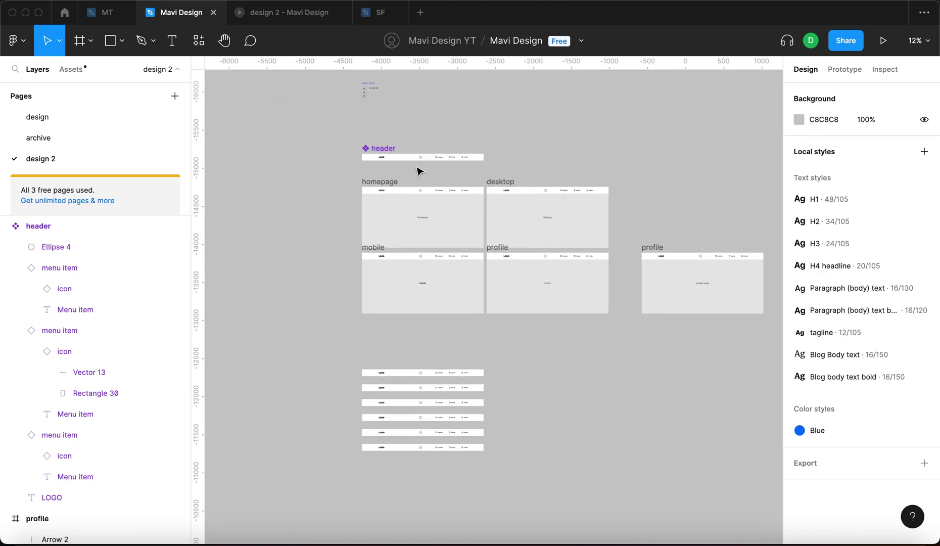
scroll(451, 168, "up", 4)
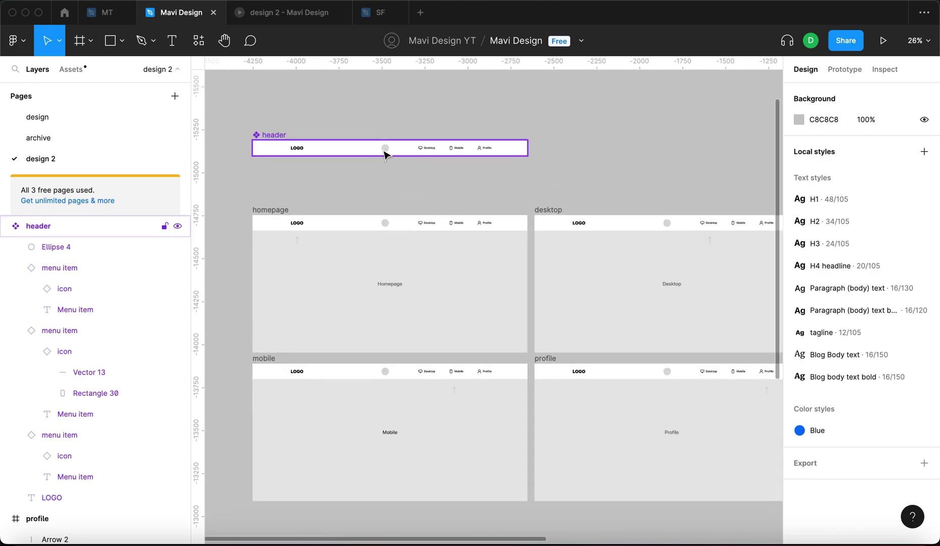
Connect the header circle's prototype link to the duplicated profile frame
left_click(385, 150)
left_click(843, 69)
scroll(566, 151, "down", 4)
scroll(560, 153, "right", 3)
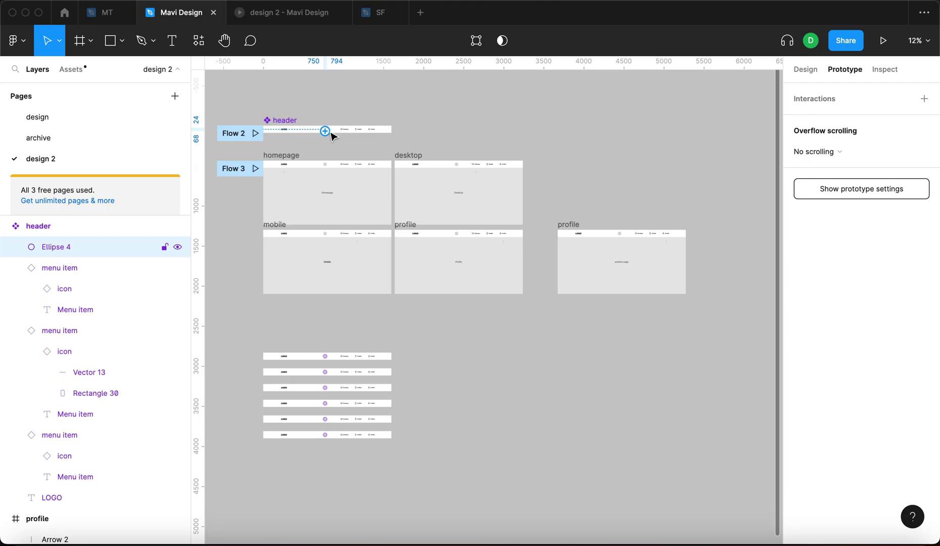
left_click_drag(325, 131, 627, 270)
Name the linked frame 'another page' and review its incoming links
left_click(416, 146)
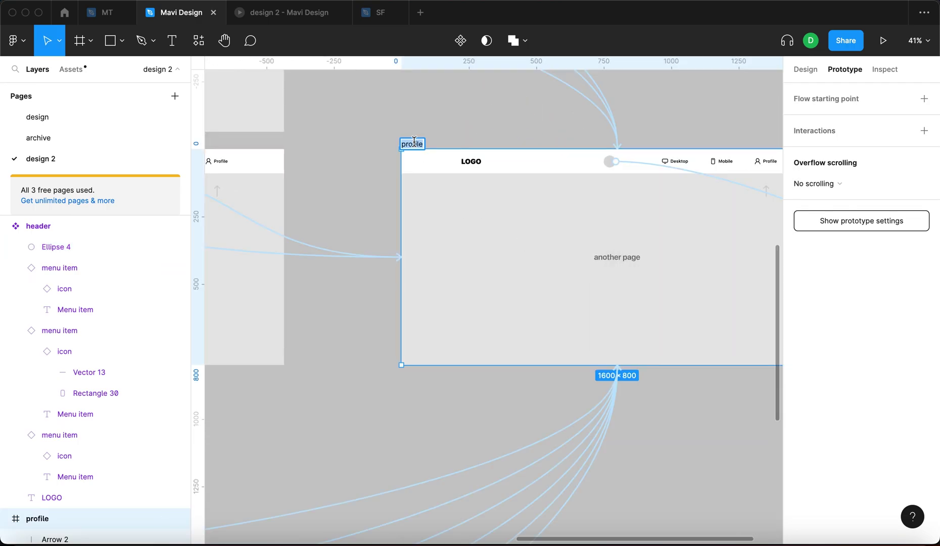
key("Escape")
key("Escape")
scroll(432, 128, "down", 6)
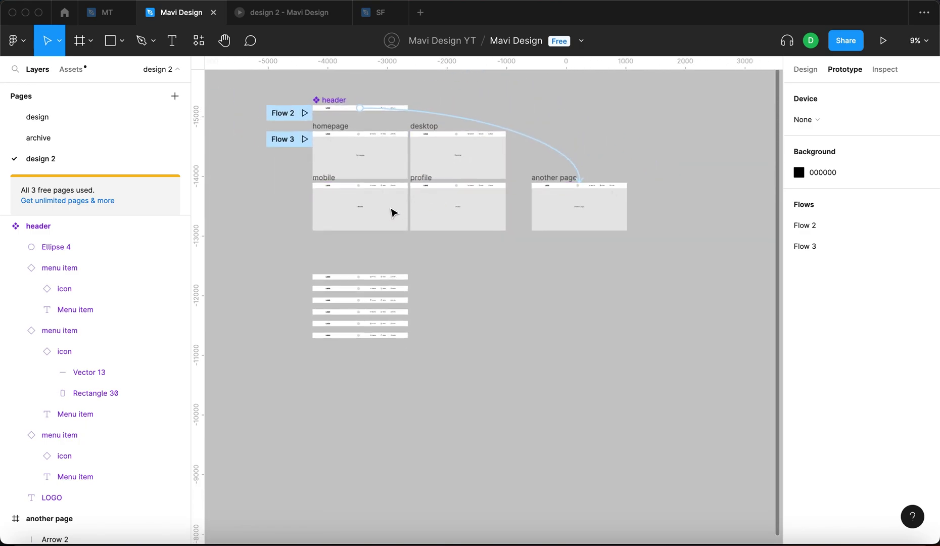
left_click(329, 182)
left_click(565, 181)
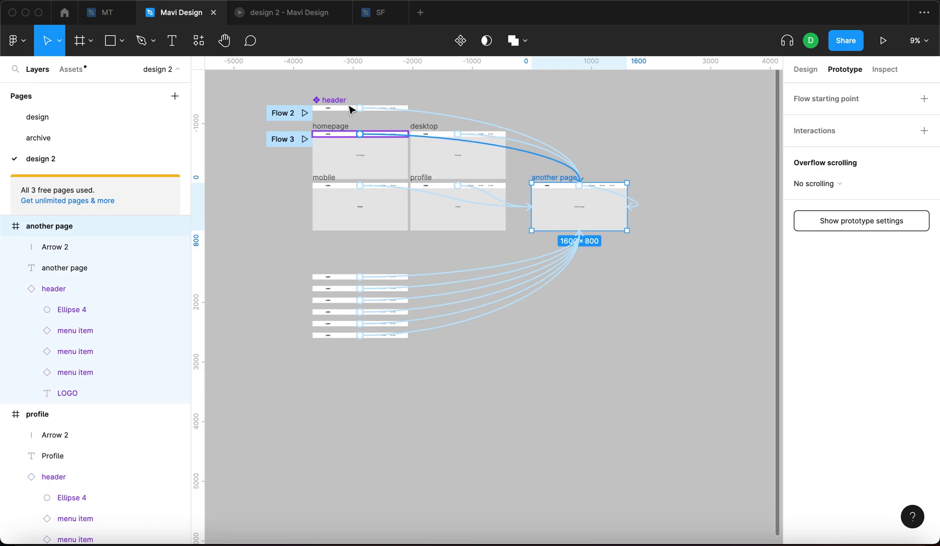
scroll(349, 109, "up", 5)
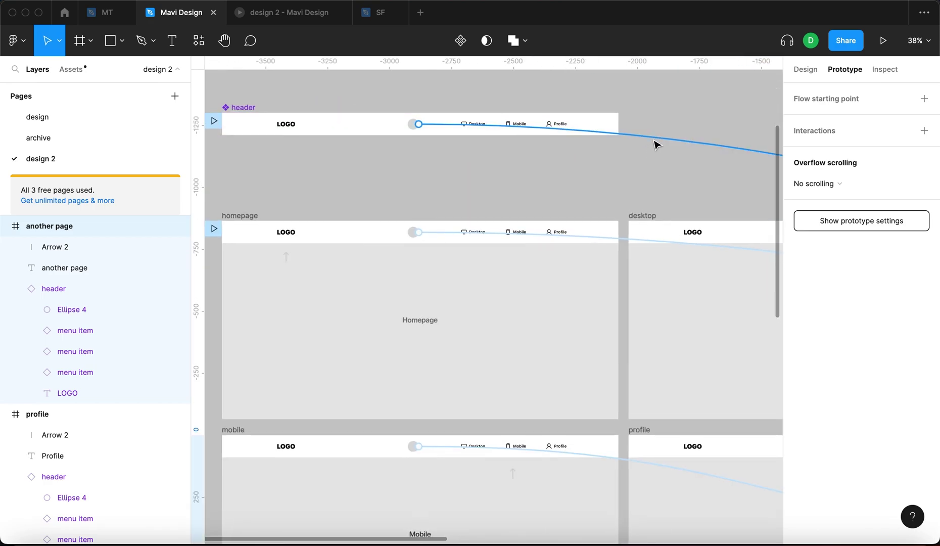
Redirect the header circle's click link to the homepage frame
scroll(655, 146, "down", 3)
left_click(660, 132)
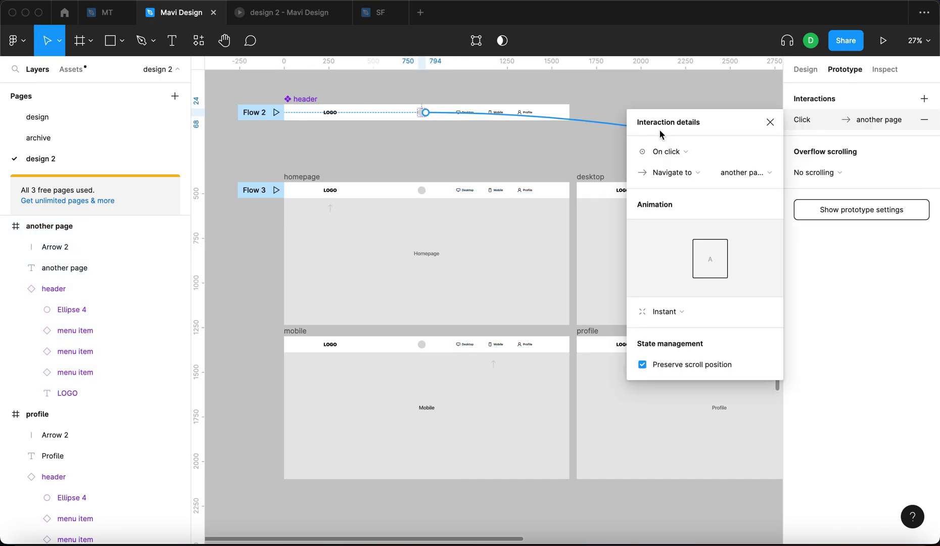
left_click(419, 117)
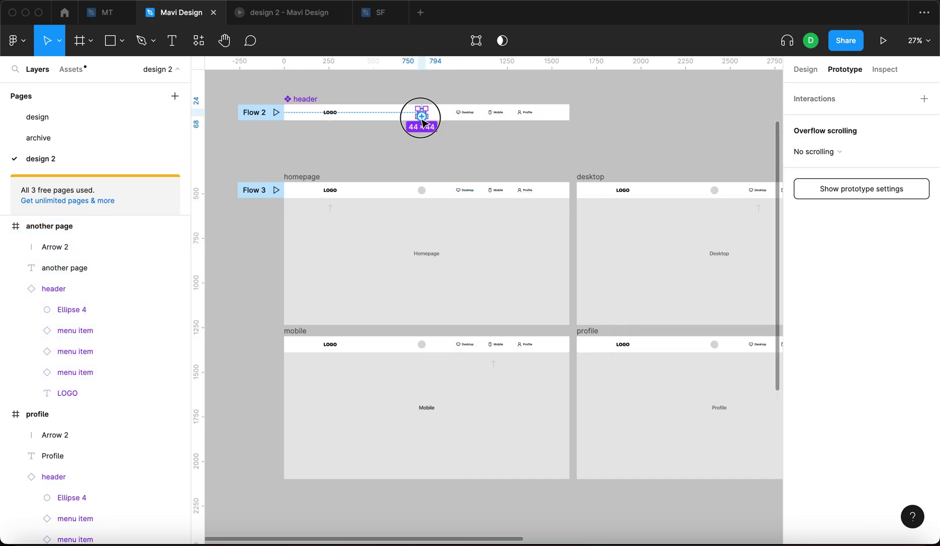
left_click_drag(422, 120, 424, 248)
scroll(313, 268, "down", 5)
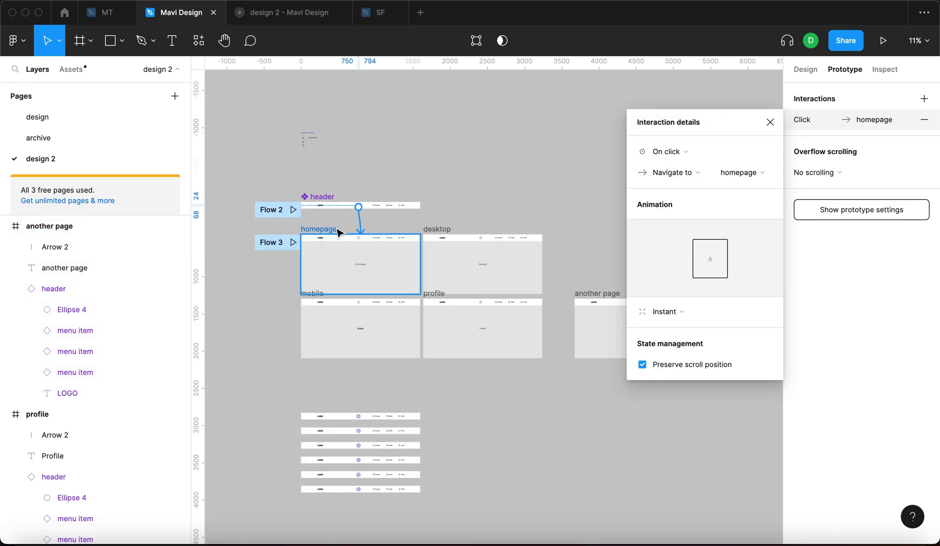
left_click(319, 230)
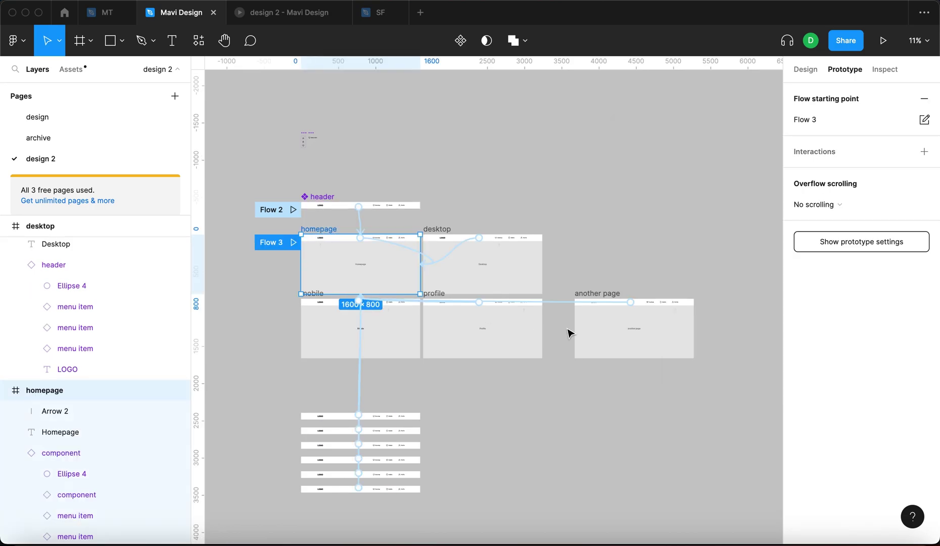
Move the bottom two stacked header copies to the right
scroll(380, 313, "up", 4)
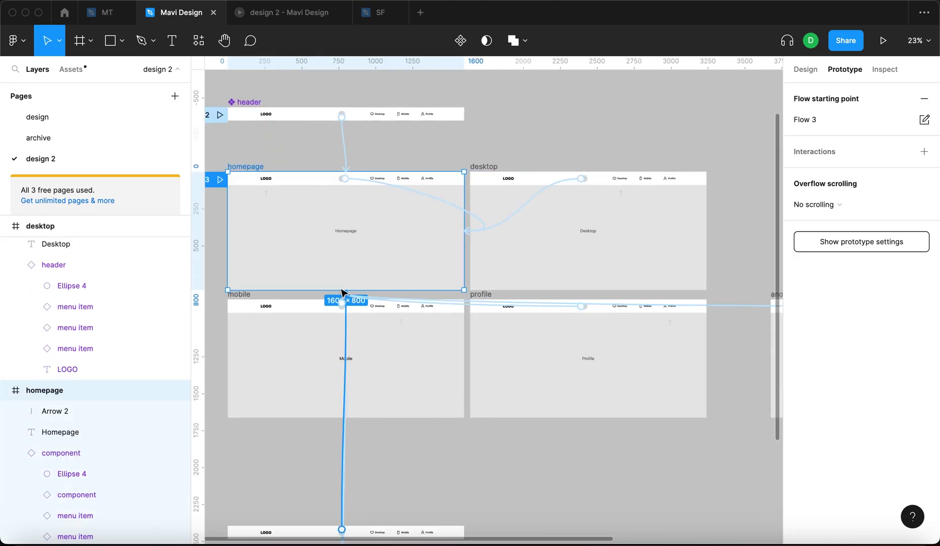
scroll(344, 354, "down", 5)
left_click_drag(342, 429, 458, 430)
left_click_drag(361, 392, 415, 399)
scroll(554, 334, "down", 5)
left_click(554, 333)
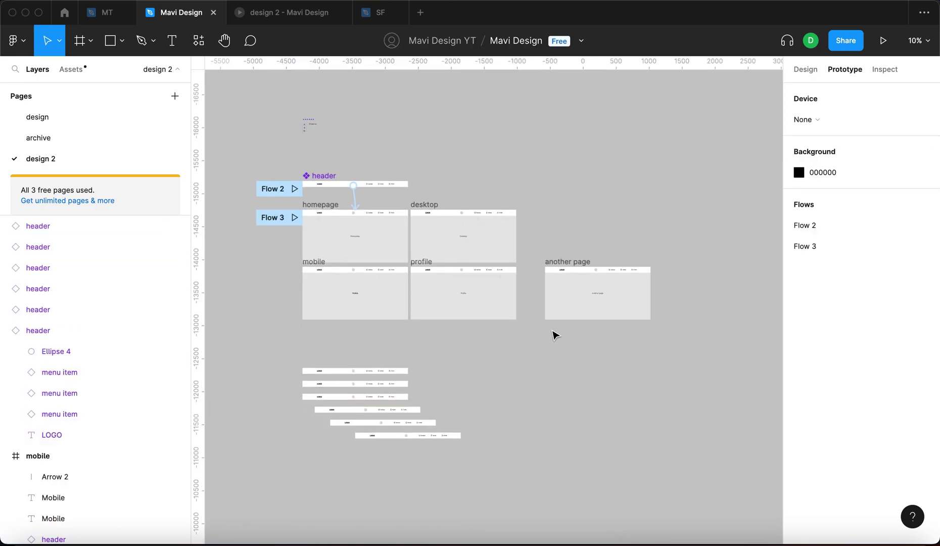